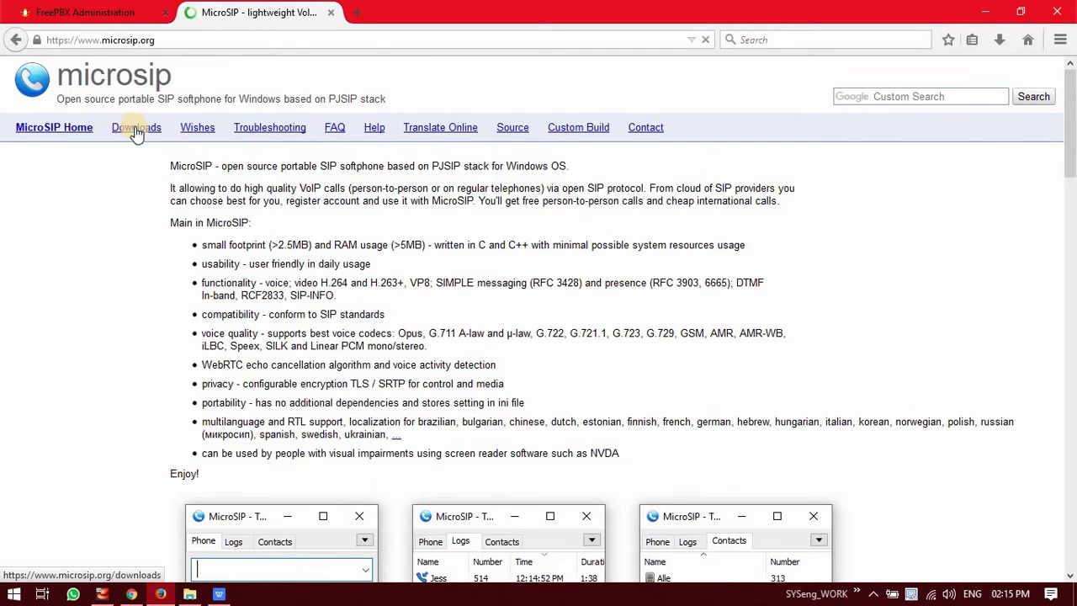
Open the MicroSIP downloads page, review the available versions and download the MicroSIP-Lite-3.19.29.exe installer.
{"action": "left_click", "coordinate": [129, 136]}
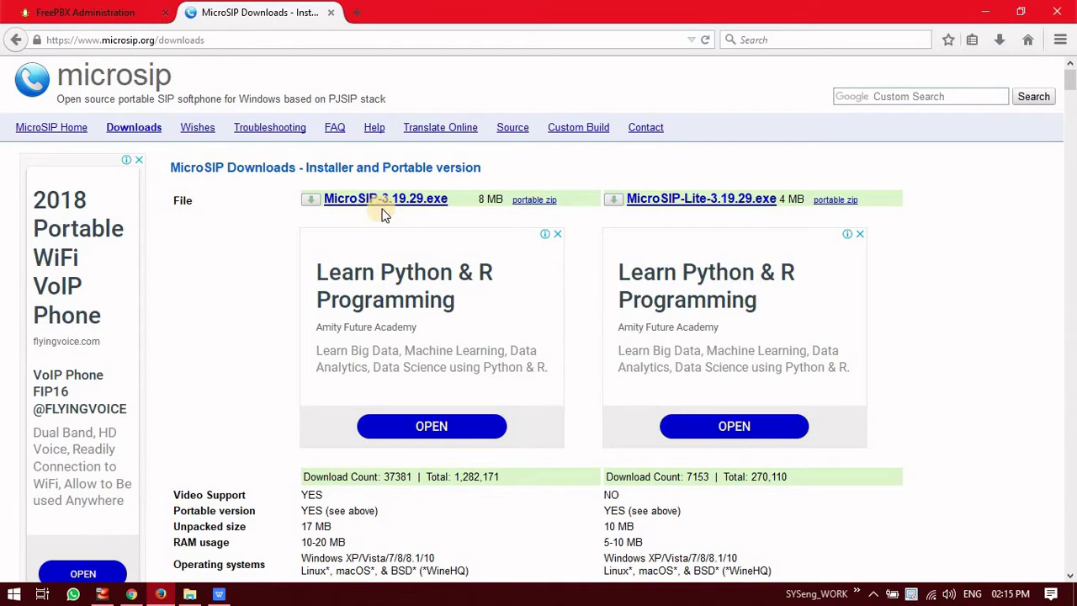
{"action": "scroll", "coordinate": [381, 215], "scroll_direction": "down", "scroll_amount": 4}
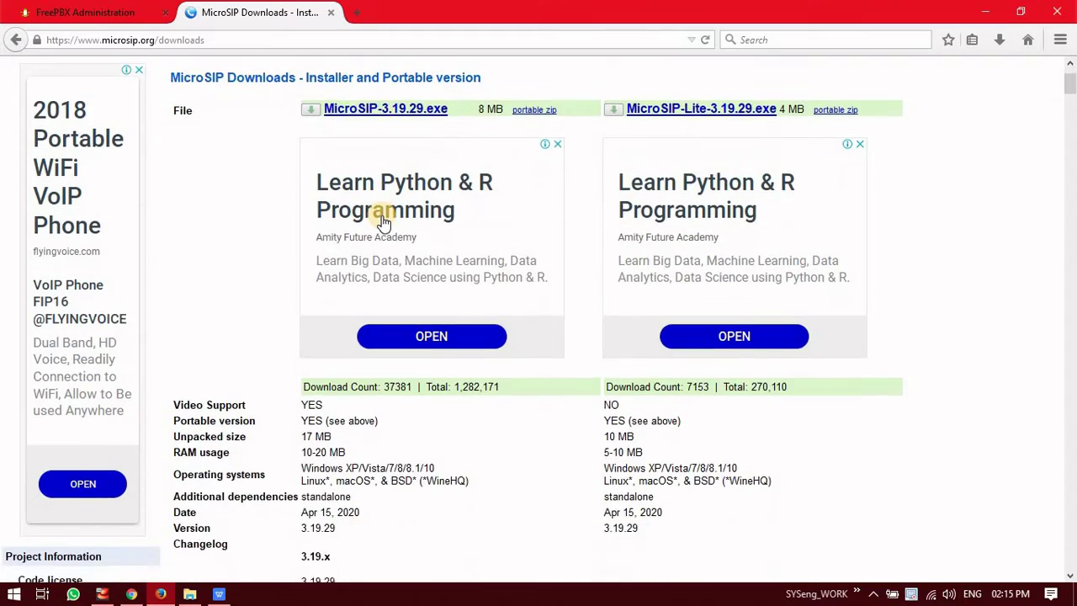
{"action": "scroll", "coordinate": [381, 221], "scroll_direction": "down", "scroll_amount": 2}
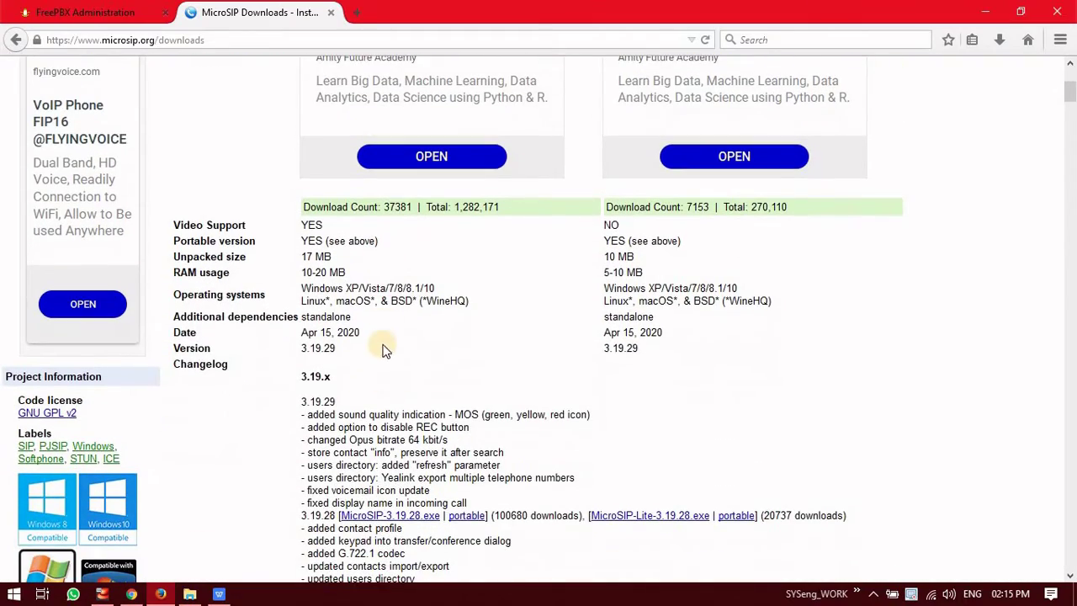
{"action": "scroll", "coordinate": [379, 356], "scroll_direction": "down", "scroll_amount": 3}
{"action": "scroll", "coordinate": [547, 269], "scroll_direction": "up", "scroll_amount": 5}
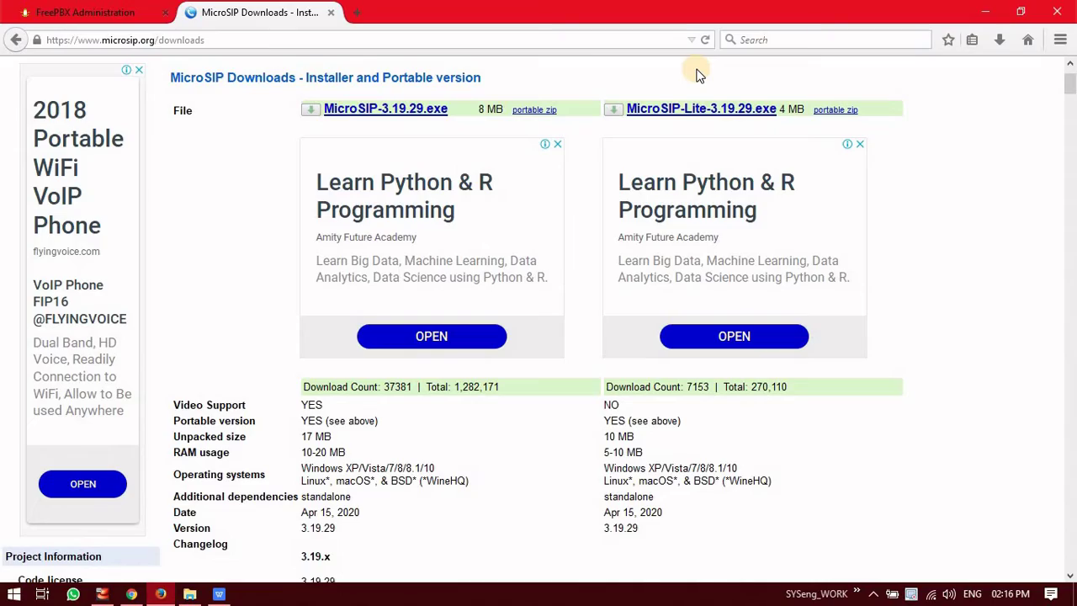
{"action": "scroll", "coordinate": [658, 305], "scroll_direction": "down", "scroll_amount": 10}
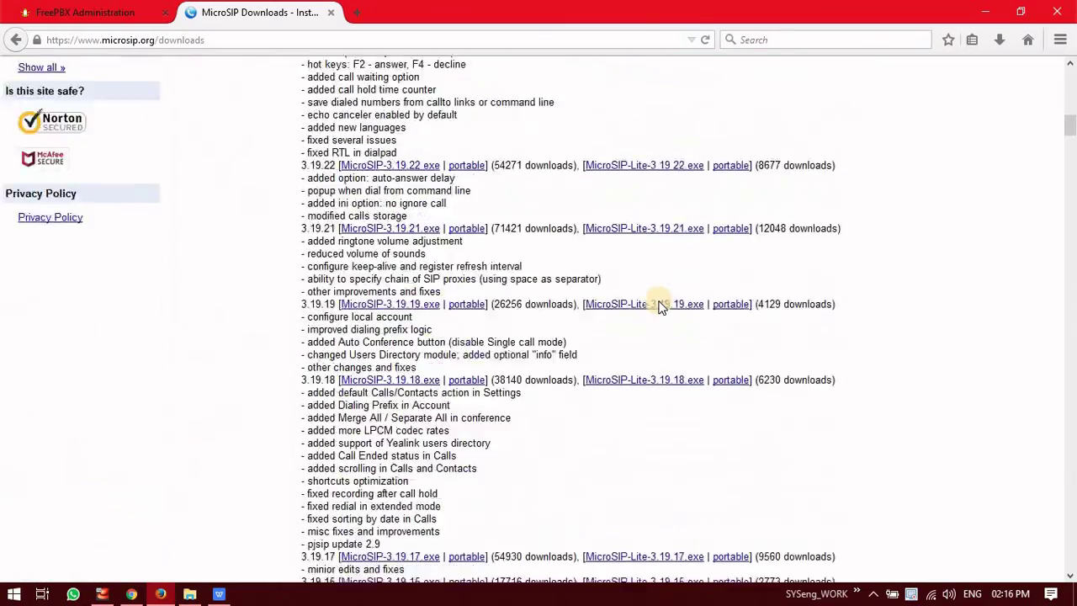
{"action": "scroll", "coordinate": [659, 305], "scroll_direction": "down", "scroll_amount": 5}
{"action": "scroll", "coordinate": [659, 305], "scroll_direction": "up", "scroll_amount": 15}
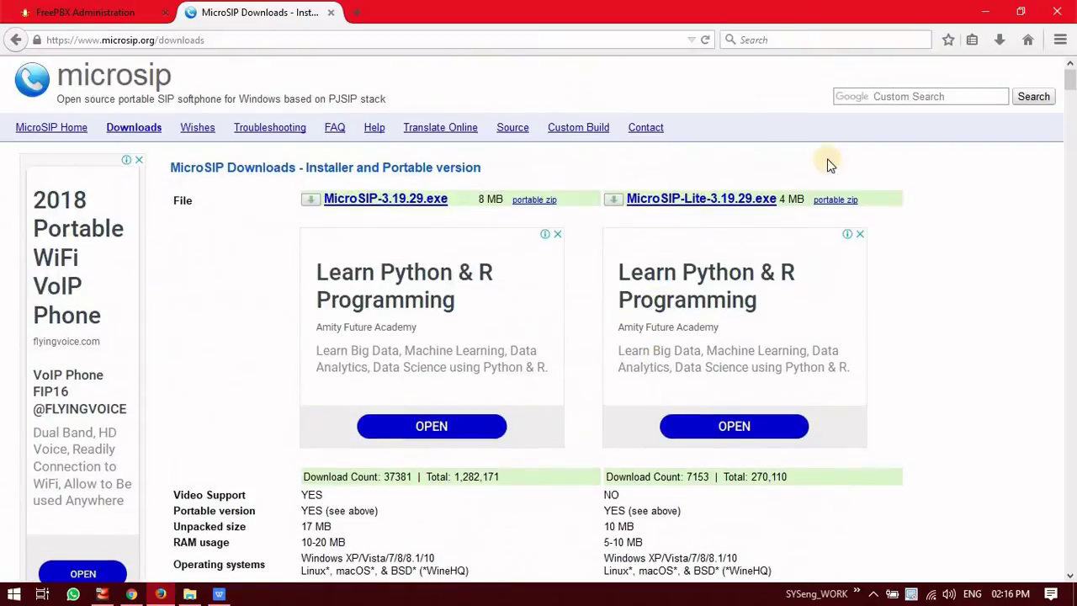
{"action": "left_click", "coordinate": [642, 202]}
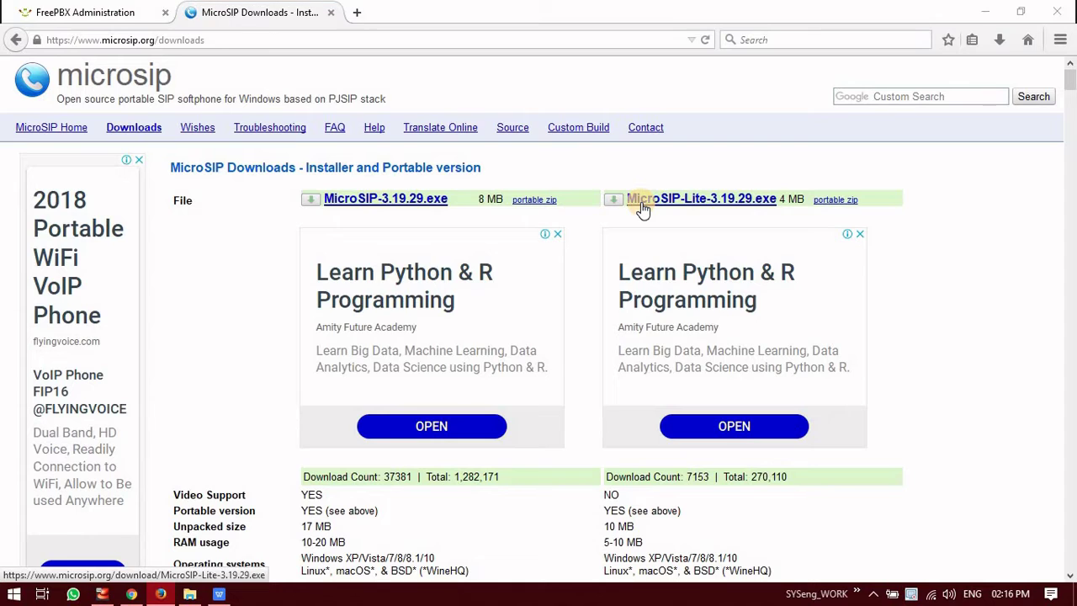
{"action": "left_click", "coordinate": [606, 342]}
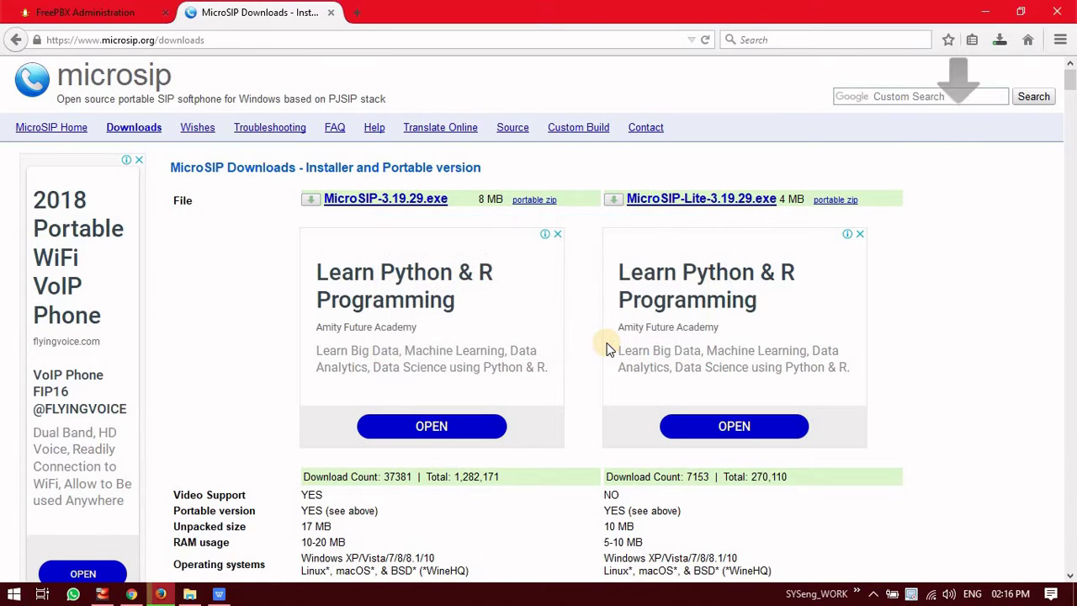
Launch the downloaded MicroSIP-Lite-3.19.29.exe installer with English as the setup language.
{"action": "left_click", "coordinate": [999, 42]}
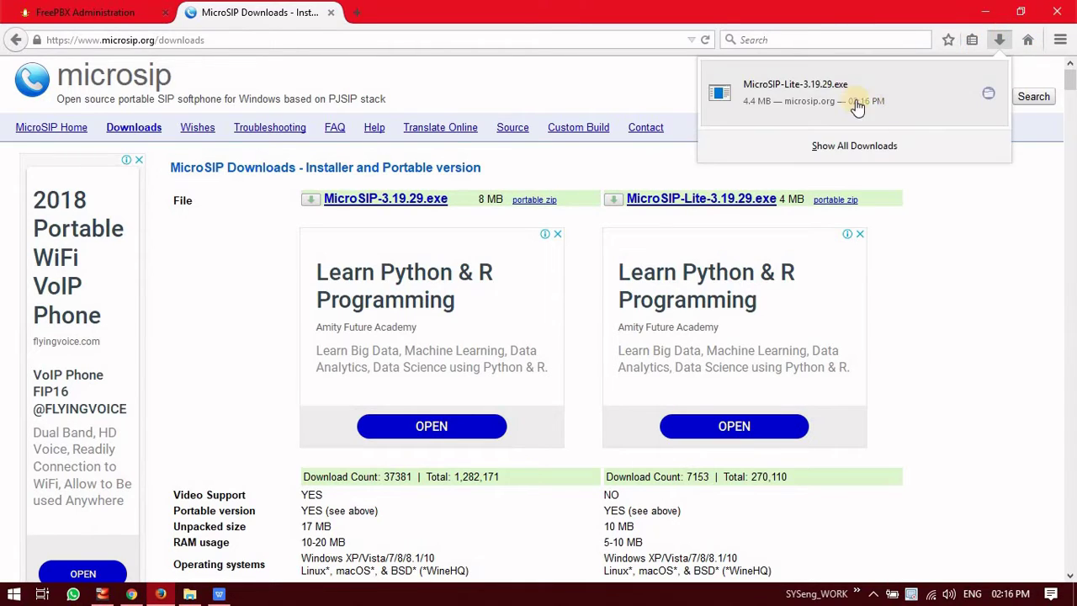
{"action": "left_click", "coordinate": [813, 87]}
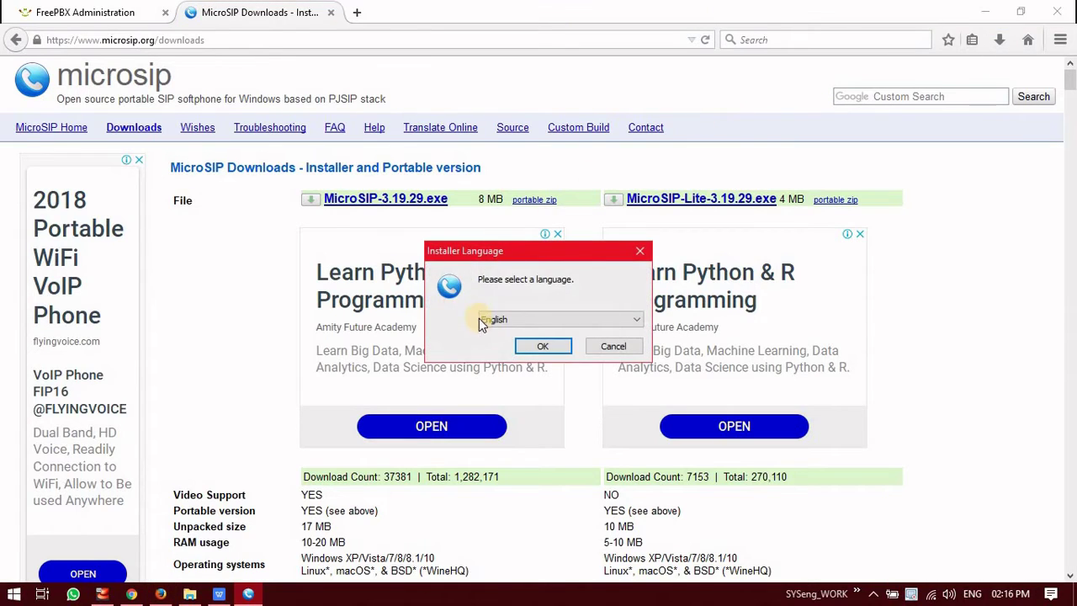
{"action": "left_click", "coordinate": [537, 347]}
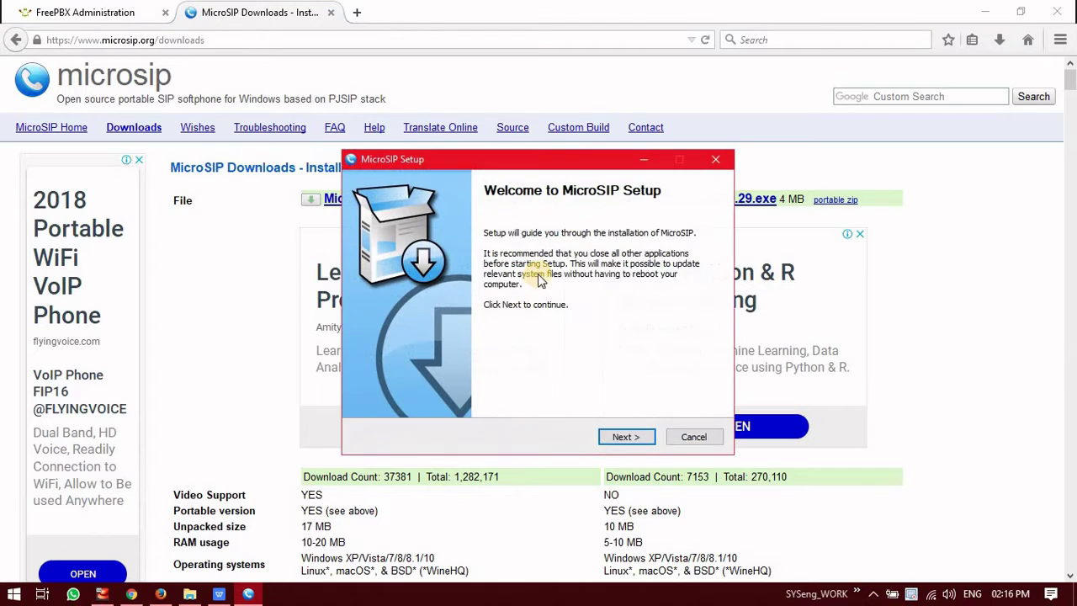
Install MicroSIP with the default components, destination folder and Start Menu folder, and finish setup with Run MicroSIP enabled.
{"action": "left_click", "coordinate": [621, 439]}
{"action": "left_click", "coordinate": [622, 438]}
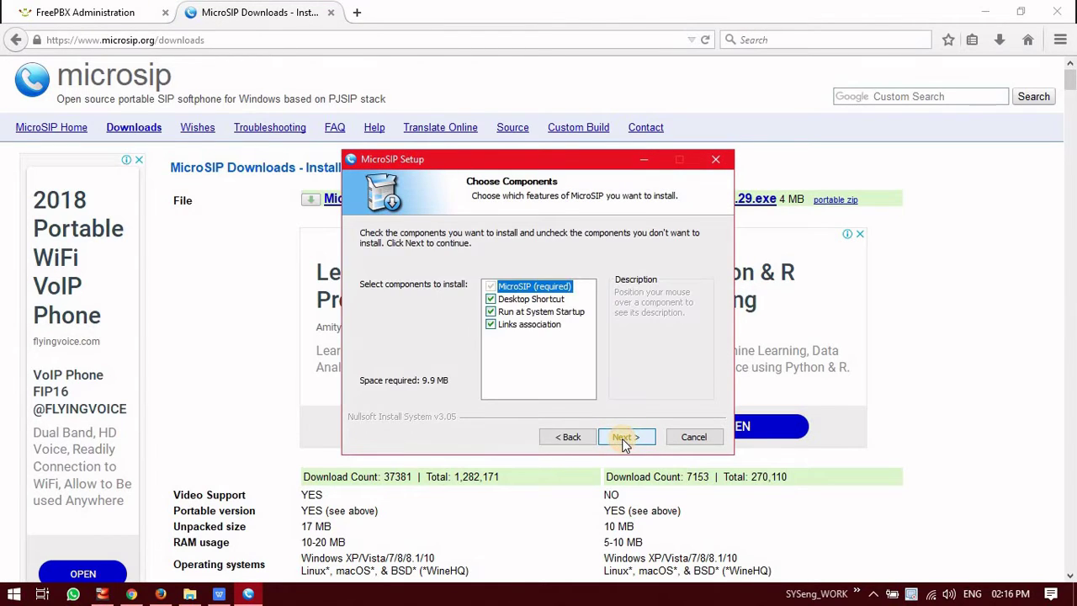
{"action": "left_click", "coordinate": [621, 438]}
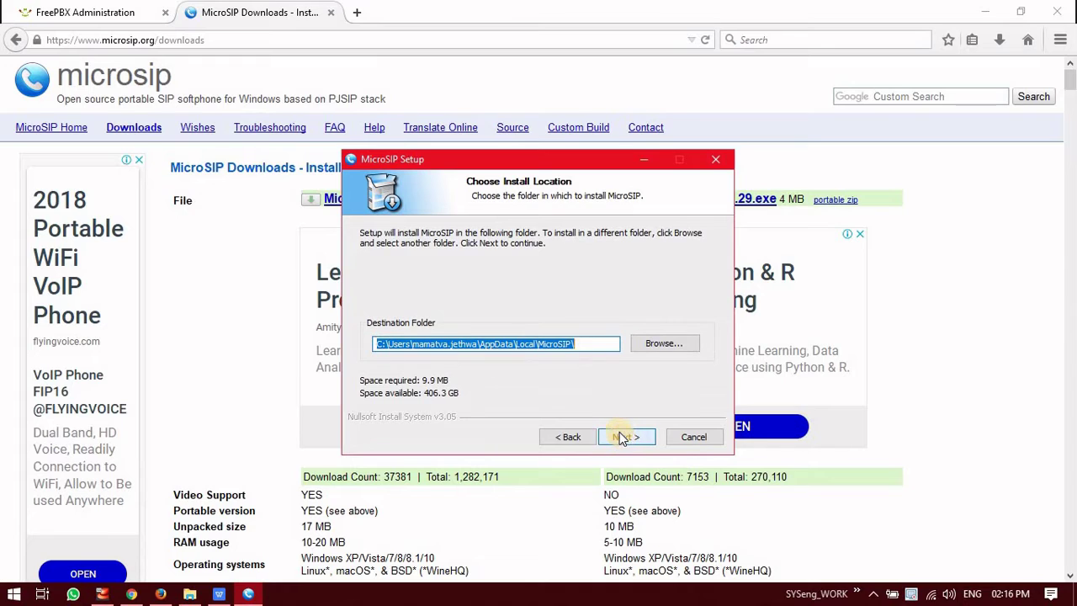
{"action": "left_click", "coordinate": [621, 438]}
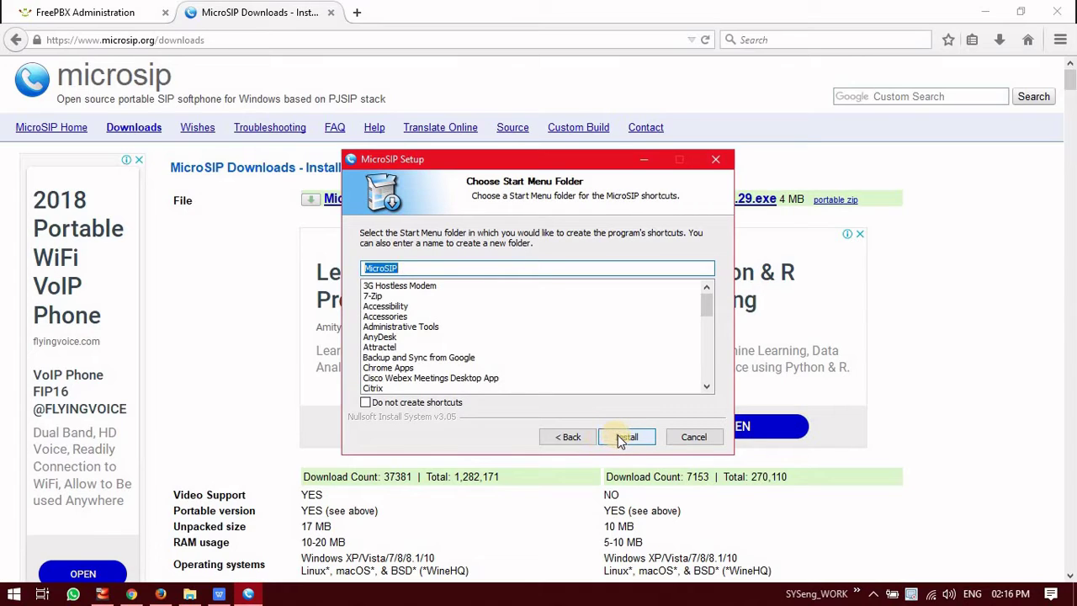
{"action": "left_click", "coordinate": [621, 443]}
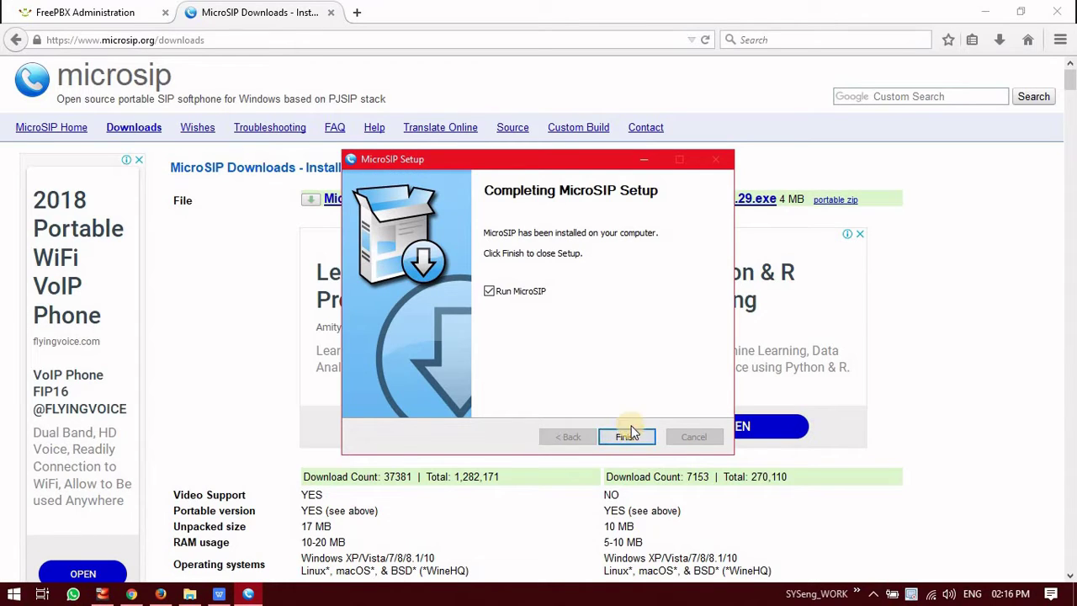
{"action": "left_click", "coordinate": [627, 436]}
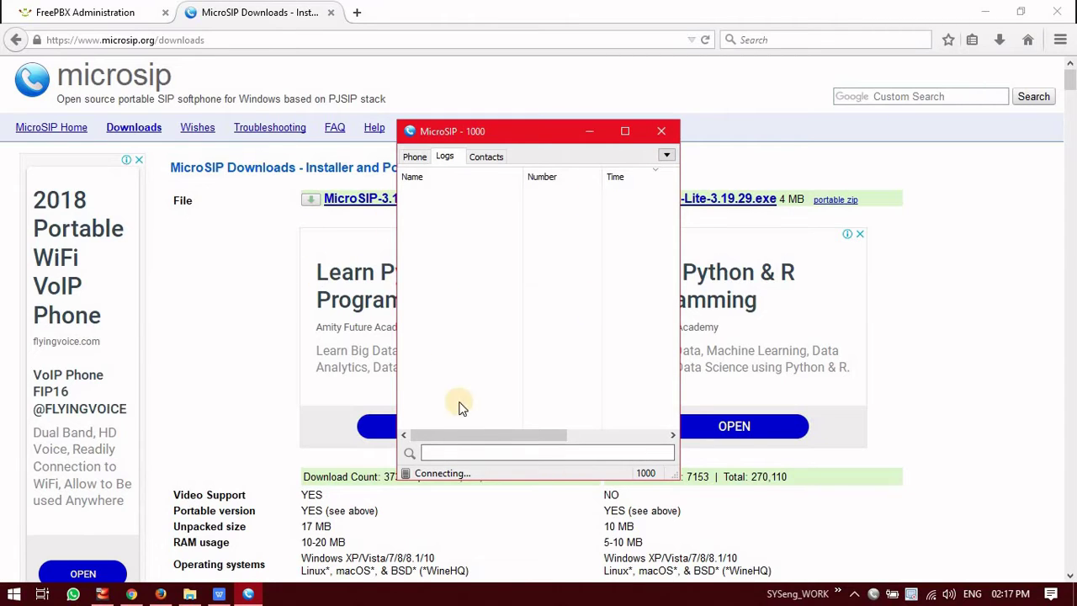
Look through the softphone's dial pad, call logs and contacts list.
{"action": "left_click", "coordinate": [416, 158]}
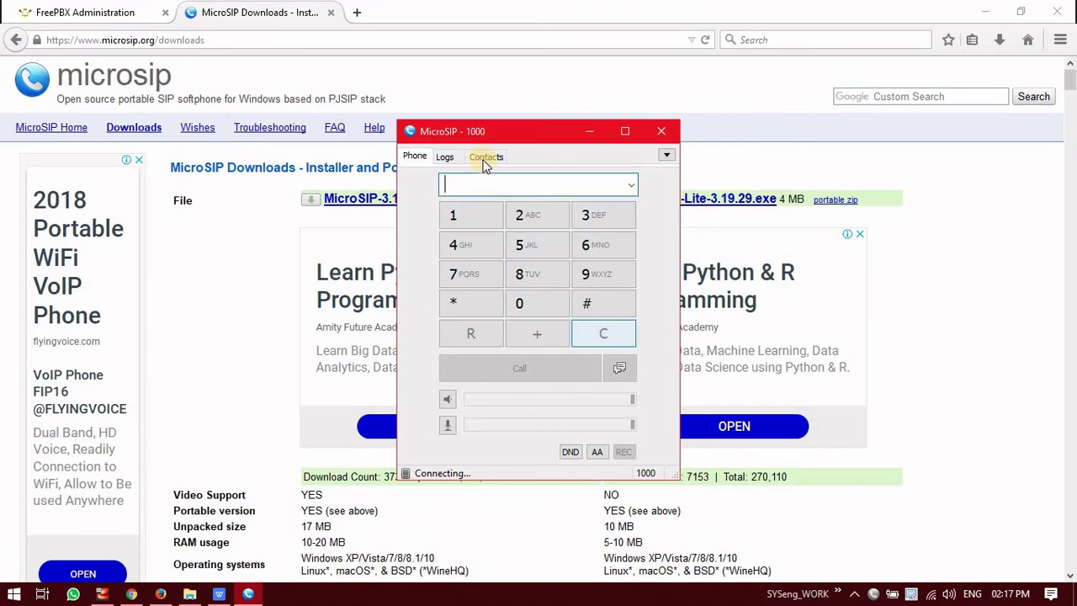
{"action": "left_click", "coordinate": [444, 158]}
{"action": "left_click", "coordinate": [486, 157]}
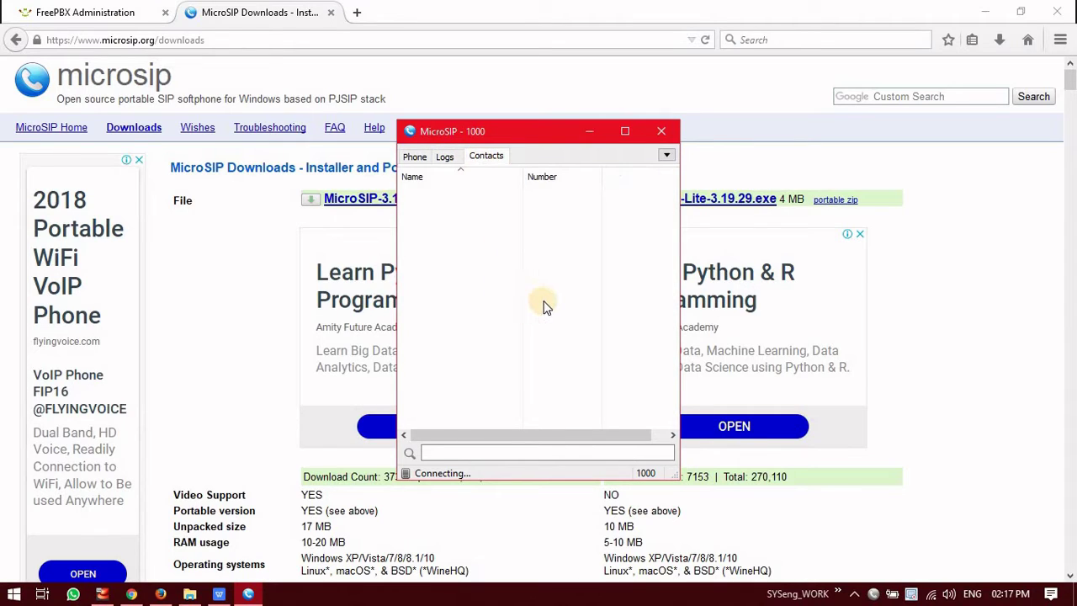
{"action": "scroll", "coordinate": [543, 307], "scroll_direction": "right", "scroll_amount": 1}
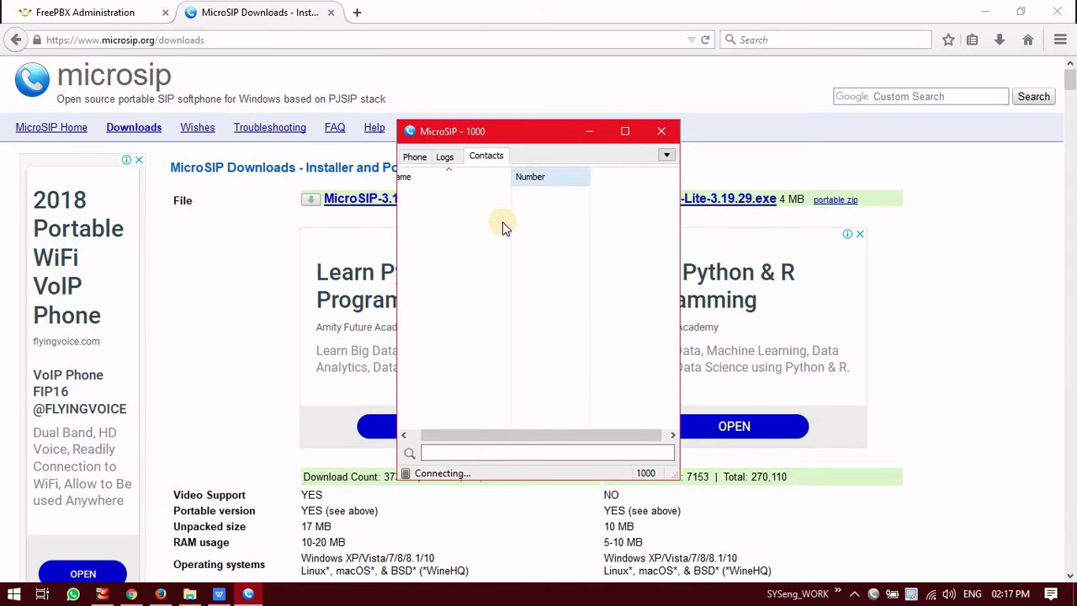
{"action": "left_click_drag", "start_coordinate": [505, 434], "coordinate": [431, 350]}
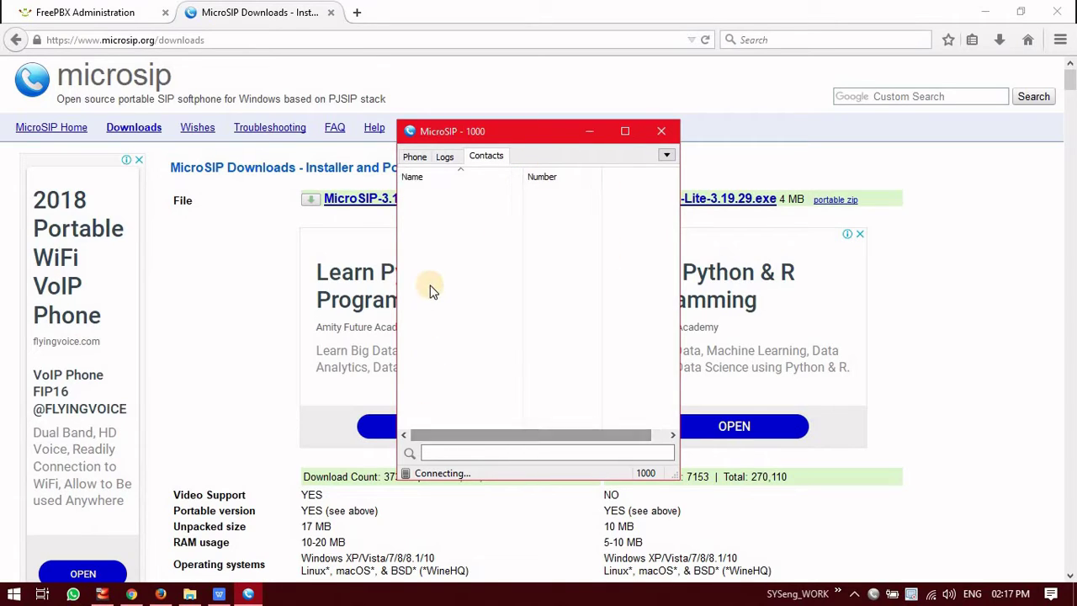
Add a new SIP account with the account name 10001 and the SIP server 192.168.1.103.
{"action": "left_click", "coordinate": [667, 156]}
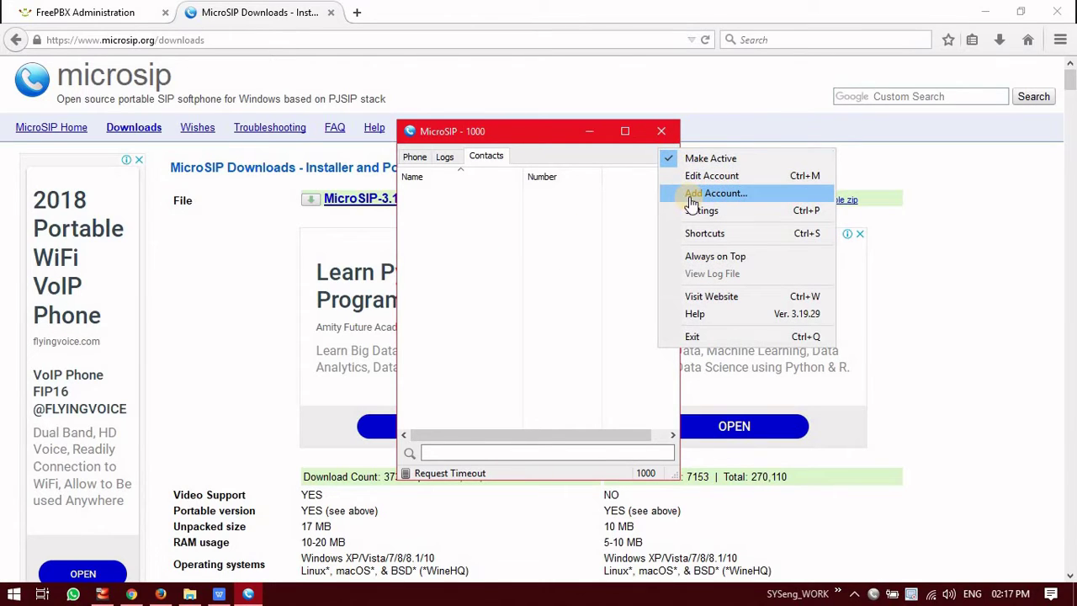
{"action": "left_click", "coordinate": [689, 195]}
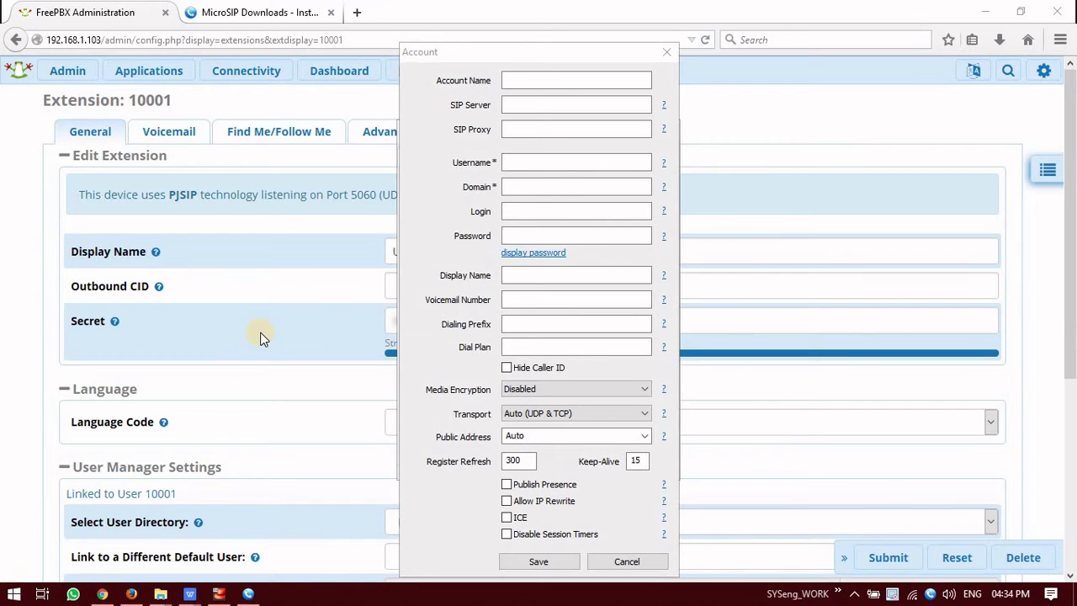
{"action": "left_click", "coordinate": [514, 79]}
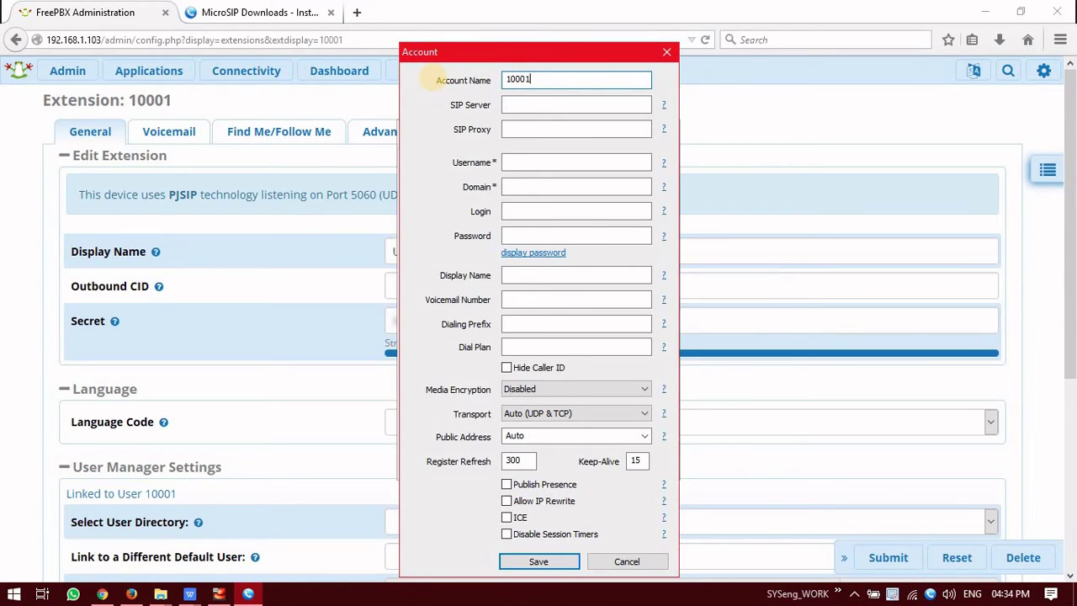
{"action": "key", "text": "Tab"}
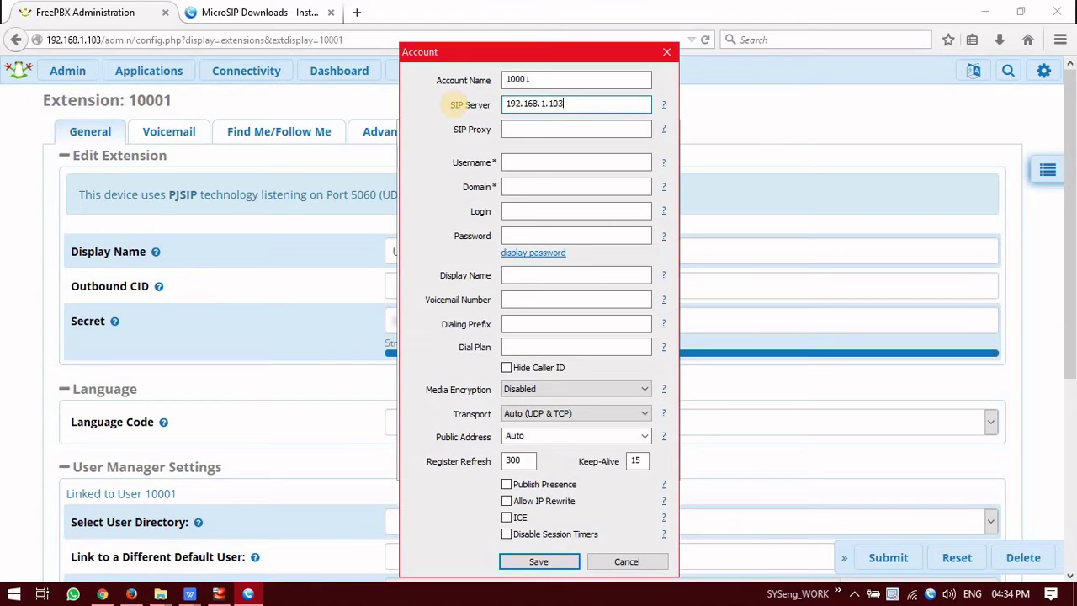
Copy the account name 10001 into the new account's Username.
{"action": "left_click", "coordinate": [507, 160]}
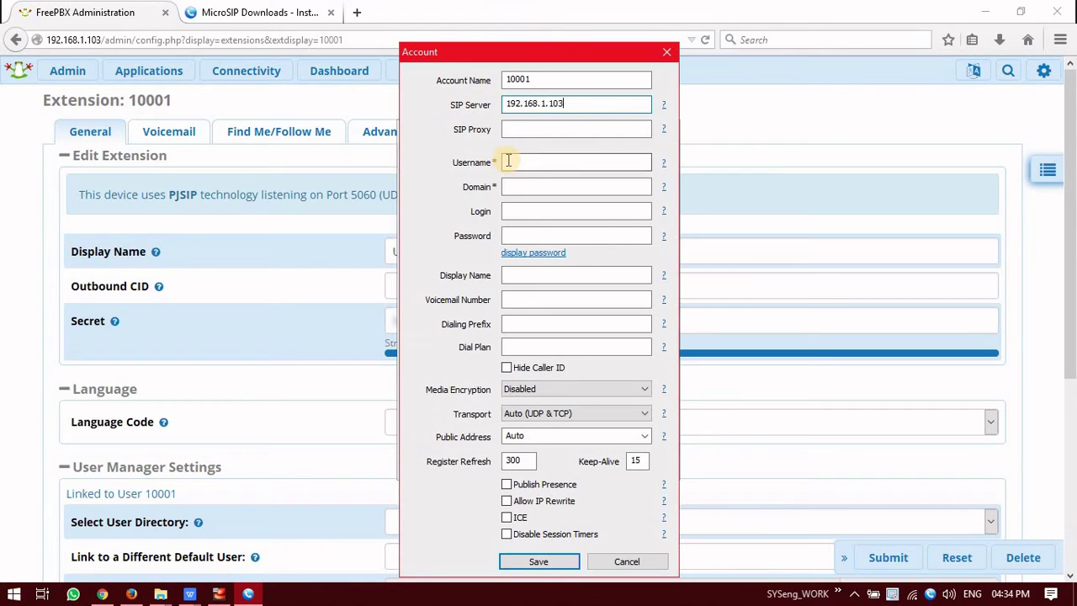
{"action": "double_click", "coordinate": [518, 79]}
{"action": "key", "text": "ctrl+c"}
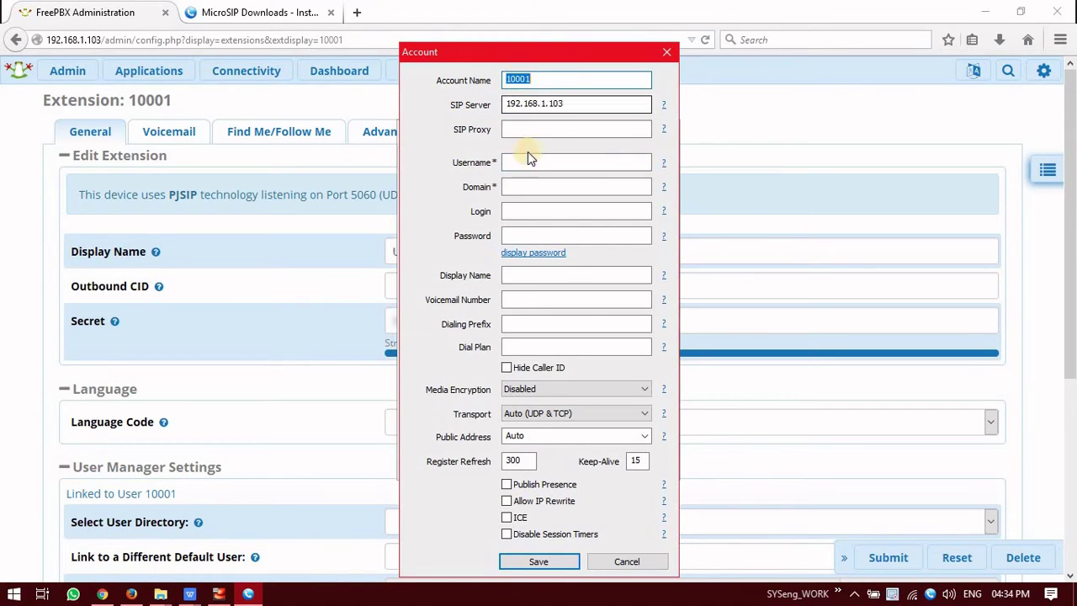
{"action": "left_click", "coordinate": [524, 159]}
{"action": "key", "text": "ctrl+v"}
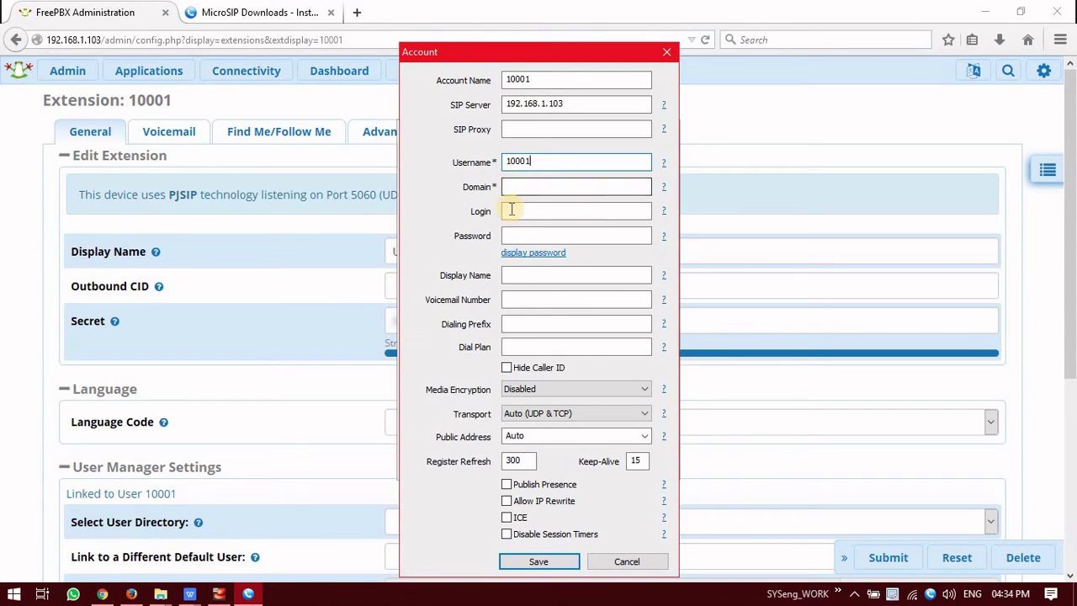
Copy the SIP server address 192.168.1.103 into the account's Domain.
{"action": "left_click", "coordinate": [512, 105]}
{"action": "double_click", "coordinate": [511, 104]}
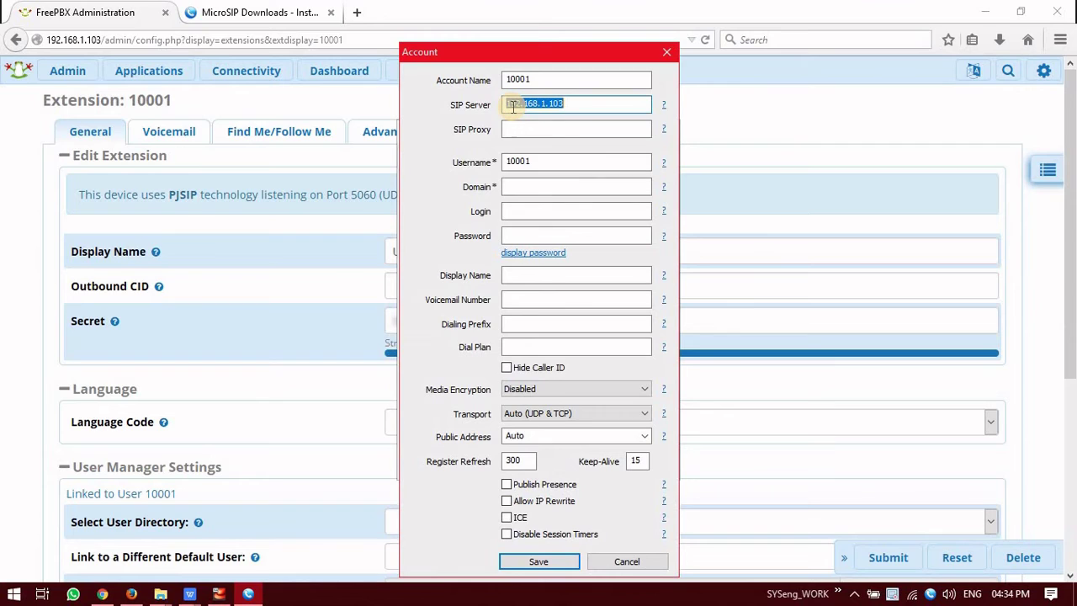
{"action": "key", "text": "ctrl+c"}
{"action": "left_click", "coordinate": [534, 186]}
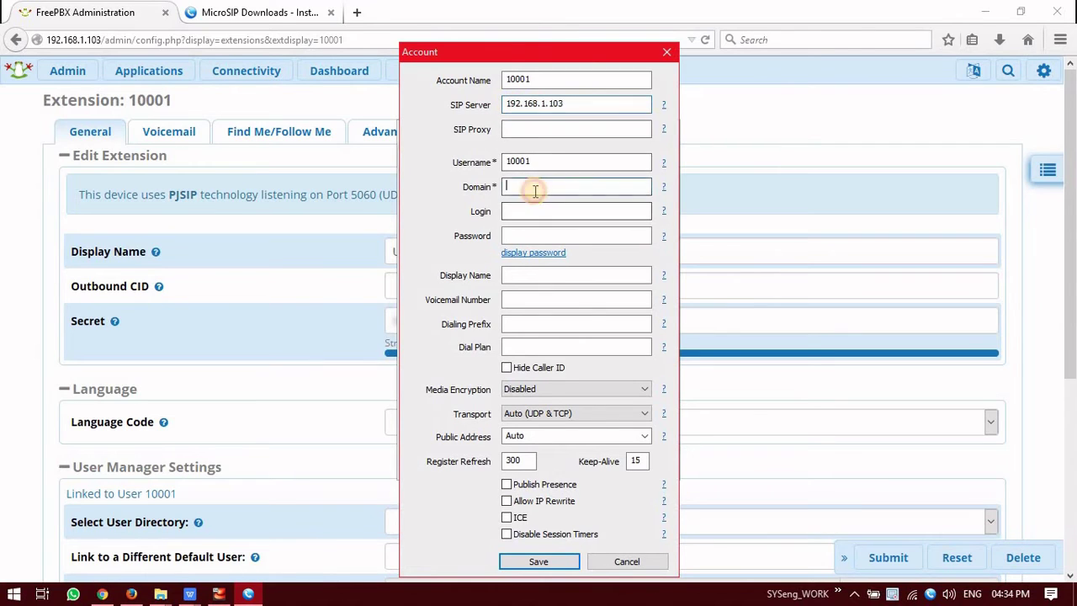
{"action": "key", "text": "ctrl+v"}
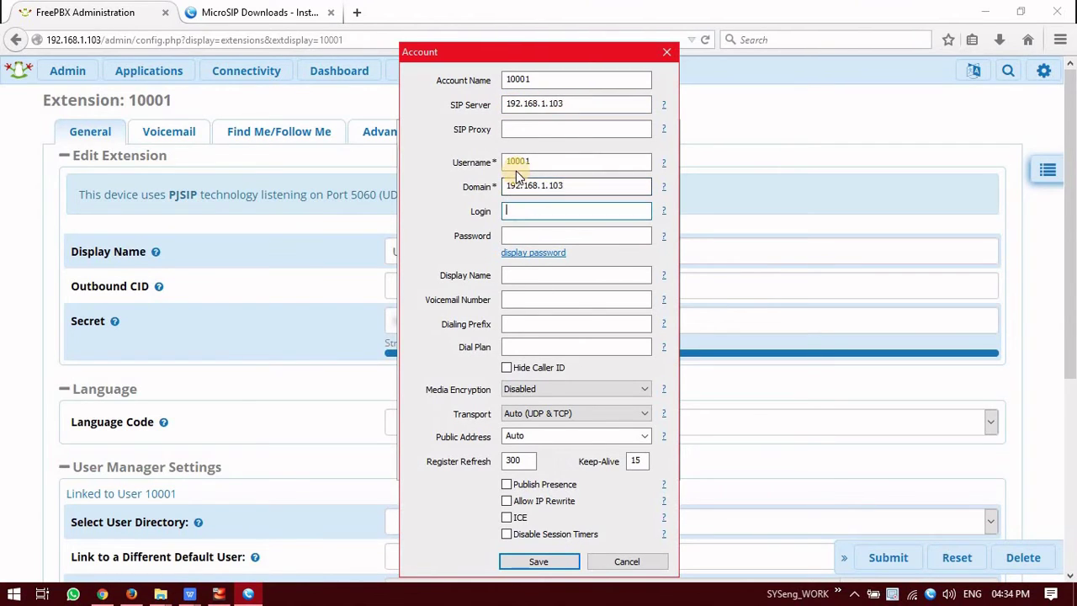
Copy the username 10001 into the account's Login.
{"action": "double_click", "coordinate": [517, 162]}
{"action": "key", "text": "ctrl+c"}
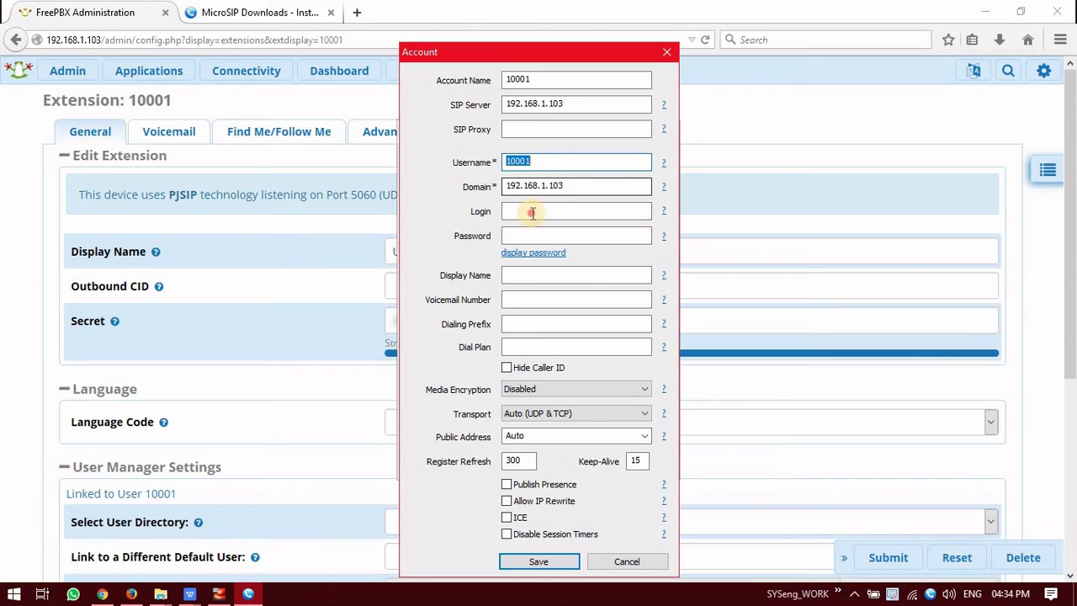
{"action": "left_click", "coordinate": [533, 210]}
{"action": "key", "text": "ctrl+v"}
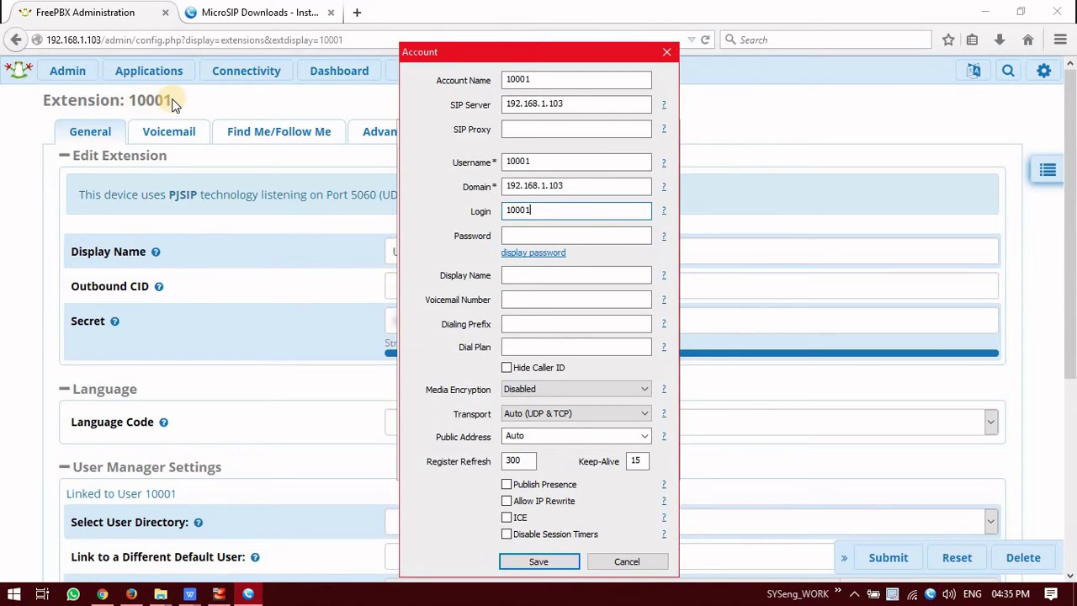
Copy extension 10001's Secret from FreePBX into the MicroSIP account's Password, save the account and check its registration status.
{"action": "left_click", "coordinate": [361, 329]}
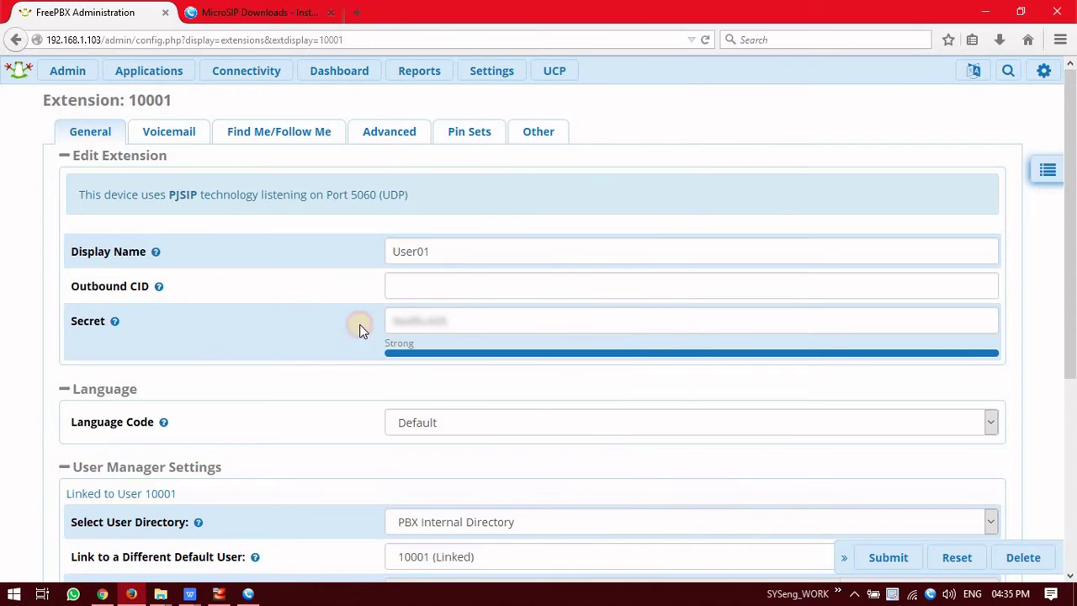
{"action": "double_click", "coordinate": [420, 321]}
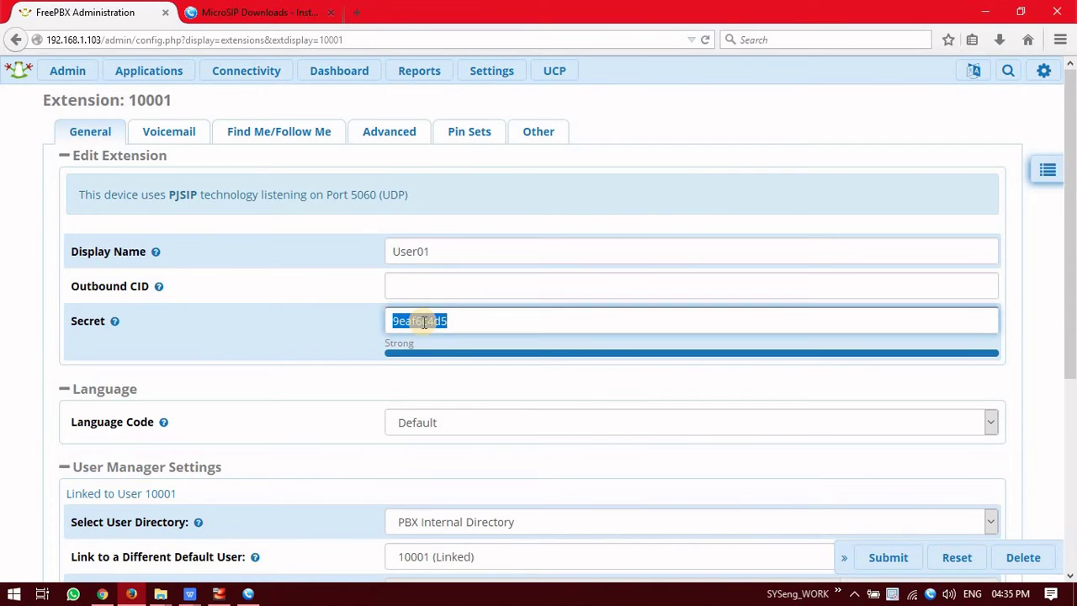
{"action": "left_click", "coordinate": [248, 594]}
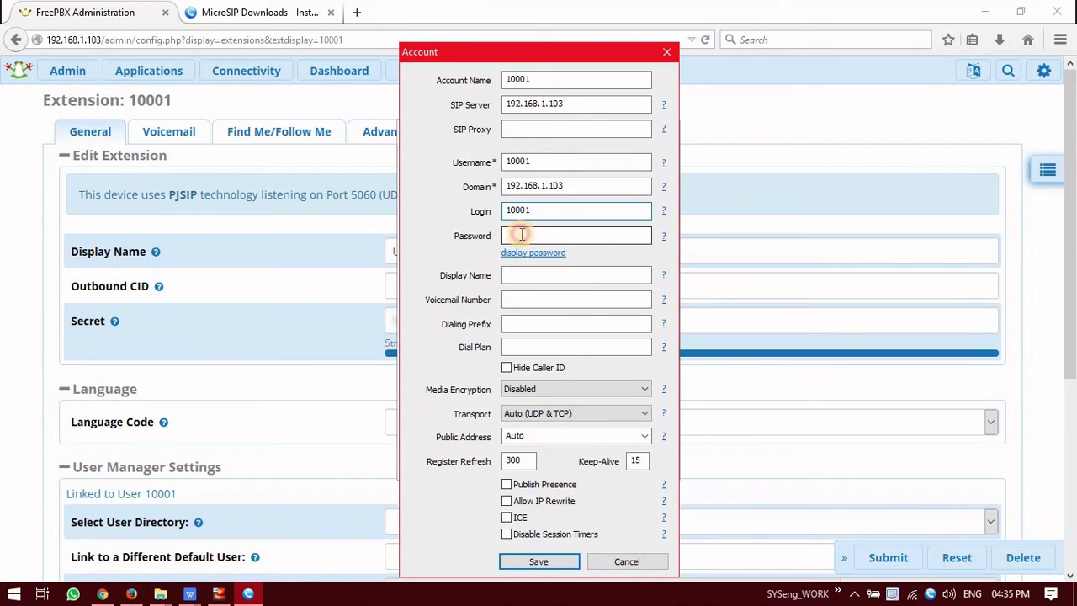
{"action": "left_click", "coordinate": [522, 235]}
{"action": "key", "text": "ctrl+v"}
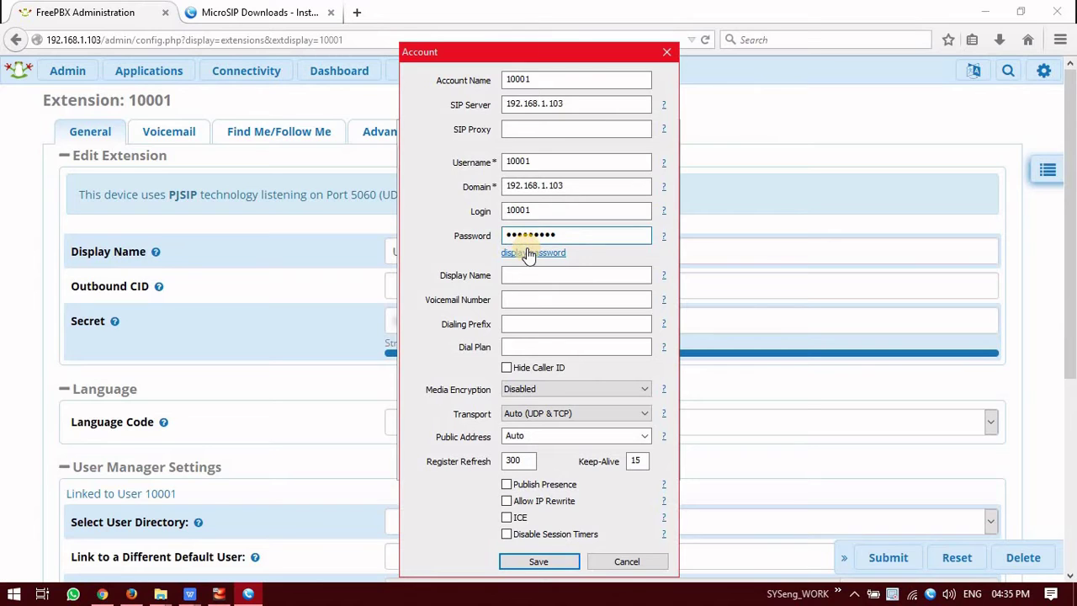
{"action": "left_click", "coordinate": [550, 564]}
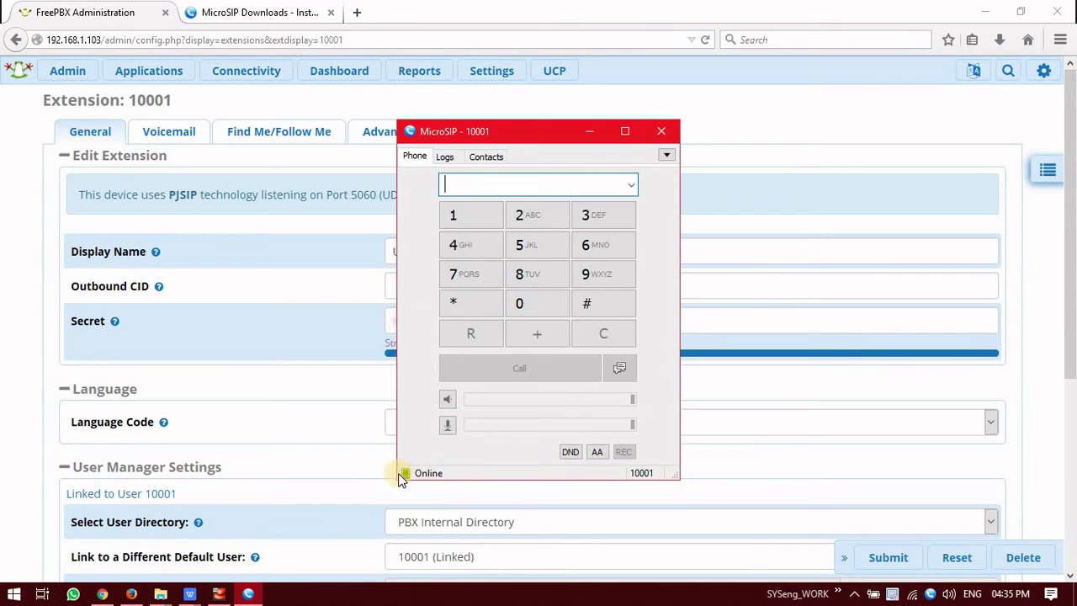
{"action": "left_click", "coordinate": [427, 473]}
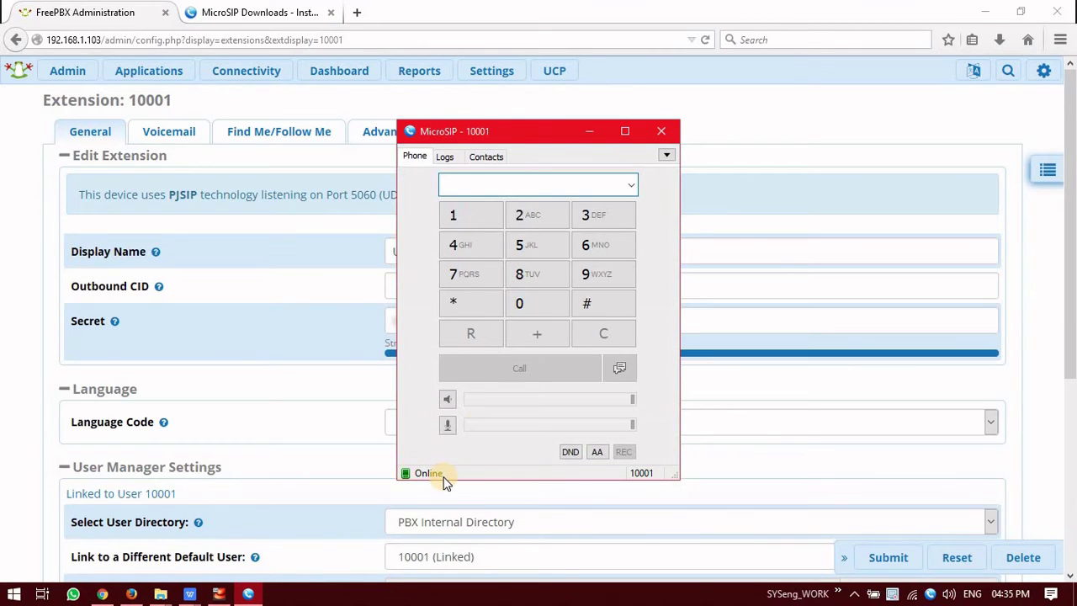
Replace the MicroSIP downloads page with a new web search for "3cx for windows" and open the 3CX Softphone result.
{"action": "left_click", "coordinate": [333, 17]}
{"action": "key", "text": "ctrl+t"}
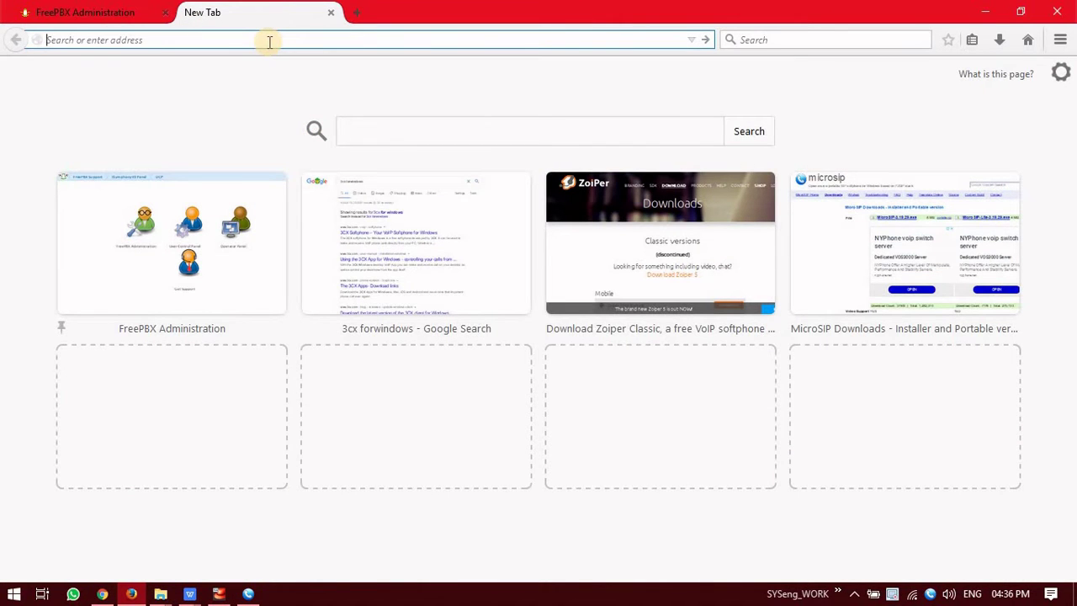
{"action": "left_click", "coordinate": [269, 39]}
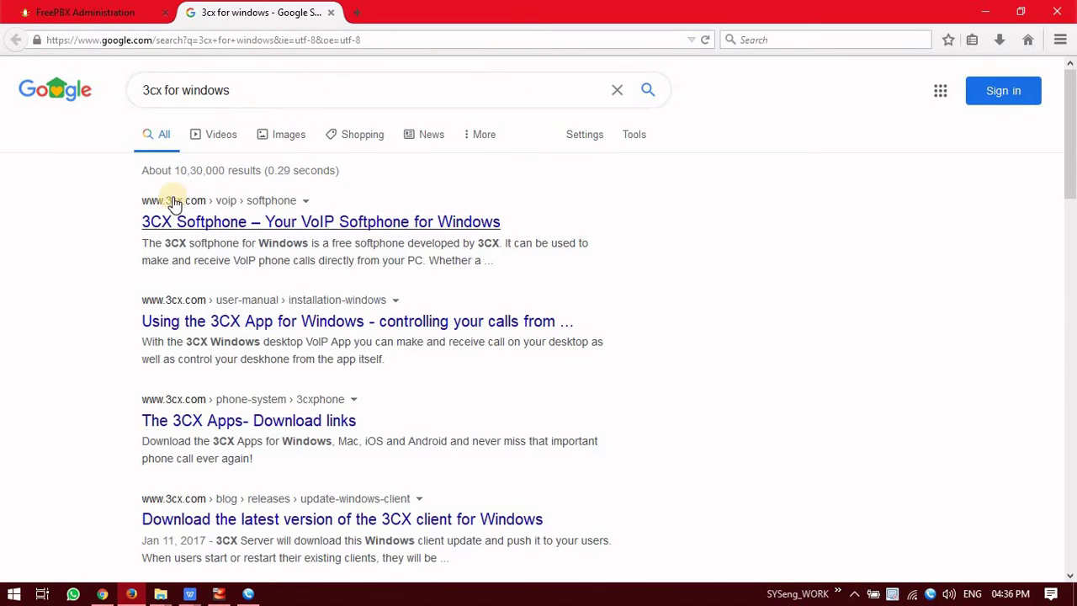
{"action": "left_click", "coordinate": [295, 223]}
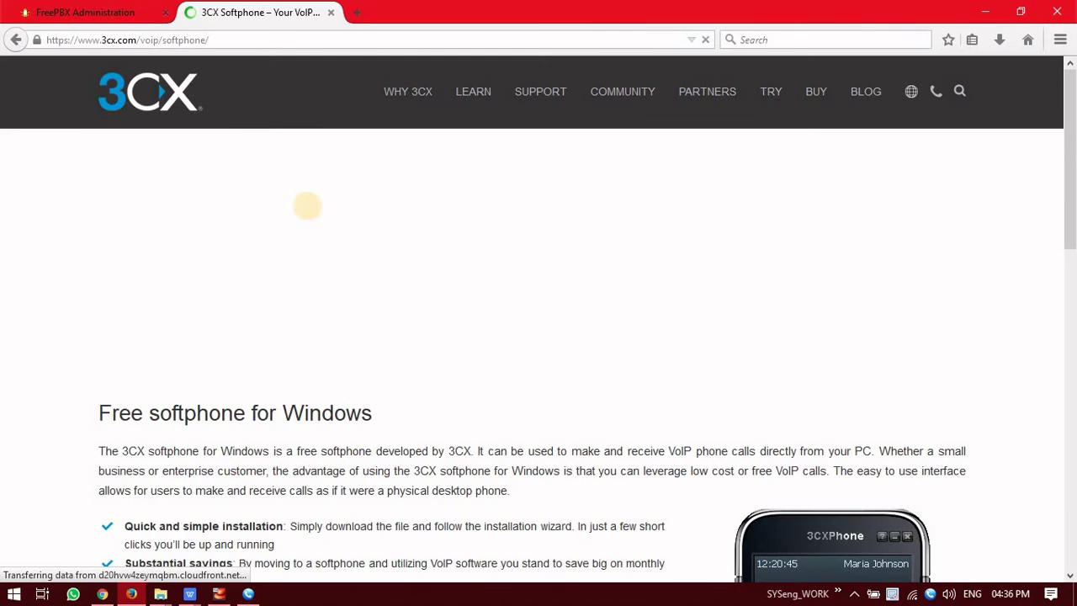
Examine the 3CX softphone page for its features, system requirements and Windows download link.
{"action": "scroll", "coordinate": [307, 215], "scroll_direction": "down", "scroll_amount": 10}
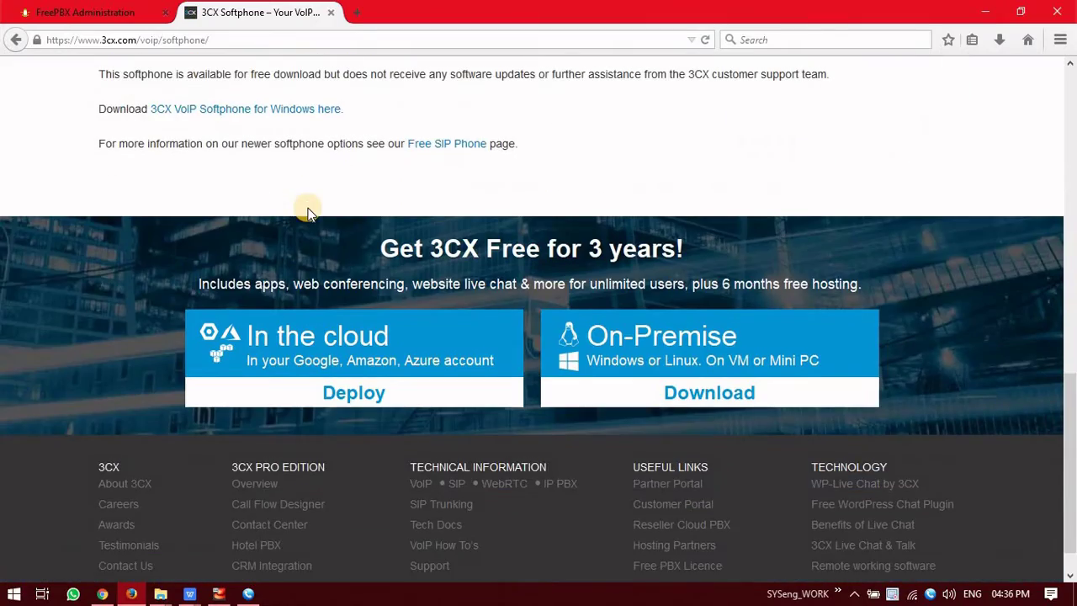
{"action": "scroll", "coordinate": [307, 214], "scroll_direction": "up", "scroll_amount": 1}
{"action": "scroll", "coordinate": [307, 212], "scroll_direction": "up", "scroll_amount": 4}
{"action": "scroll", "coordinate": [307, 210], "scroll_direction": "down", "scroll_amount": 2}
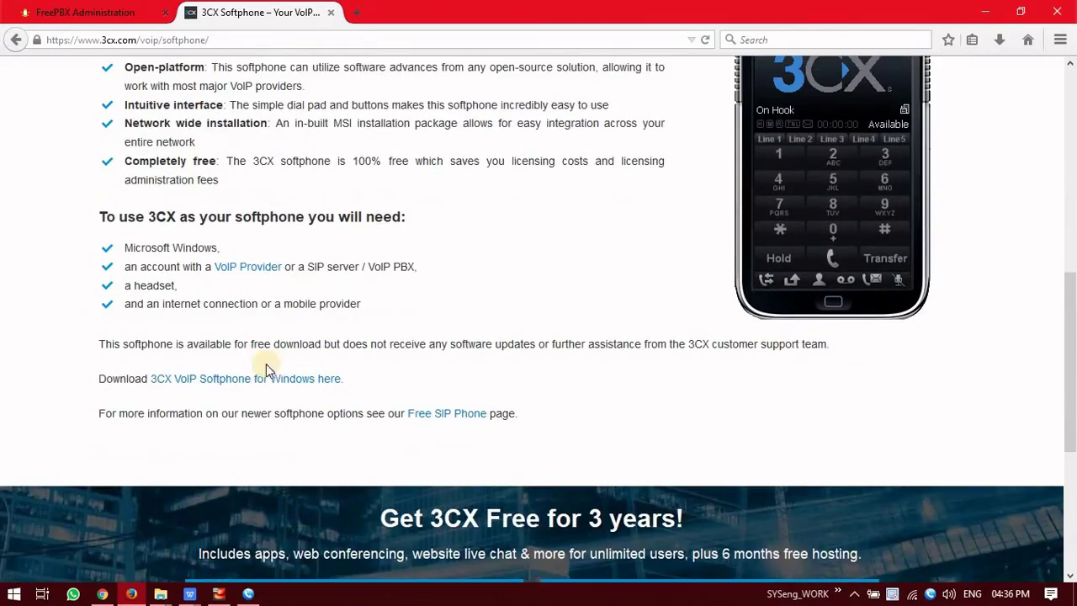
{"action": "scroll", "coordinate": [228, 193], "scroll_direction": "down", "scroll_amount": 2}
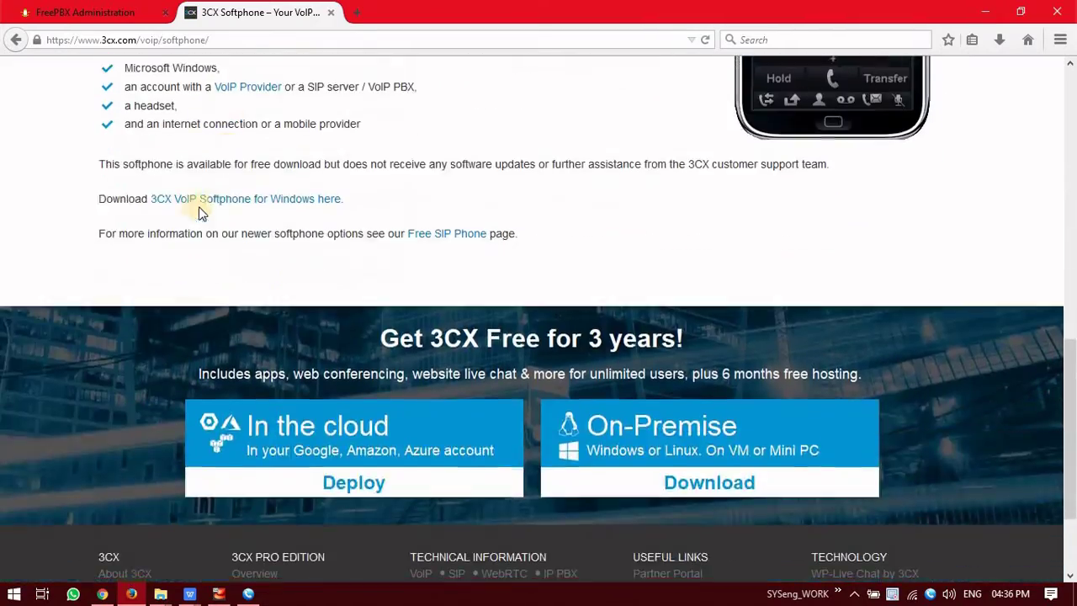
{"action": "scroll", "coordinate": [267, 170], "scroll_direction": "up", "scroll_amount": 4}
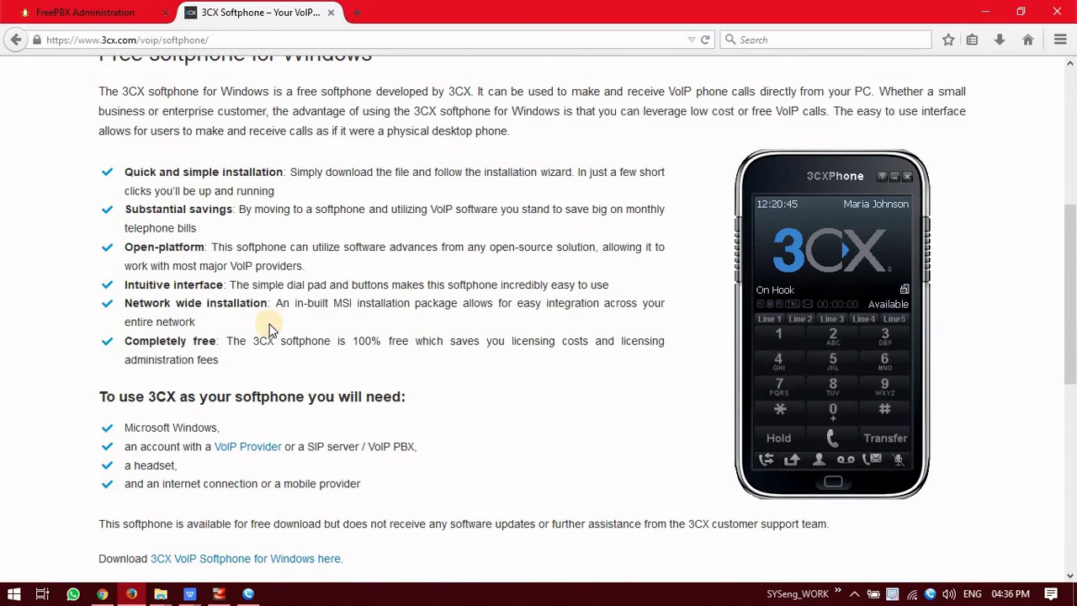
{"action": "left_click_drag", "start_coordinate": [221, 359], "coordinate": [140, 148]}
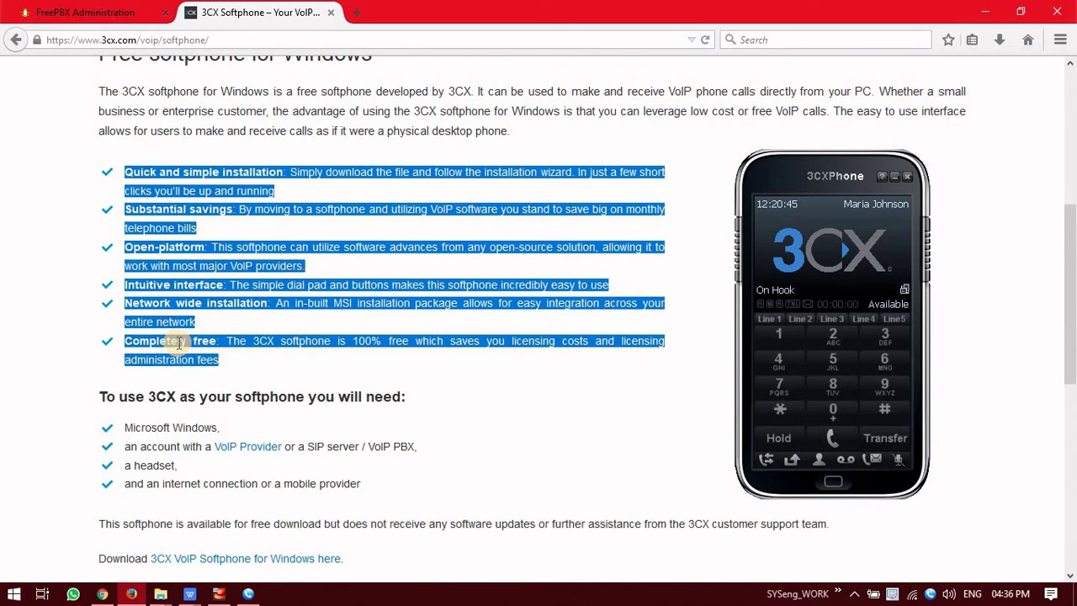
{"action": "left_click", "coordinate": [178, 294]}
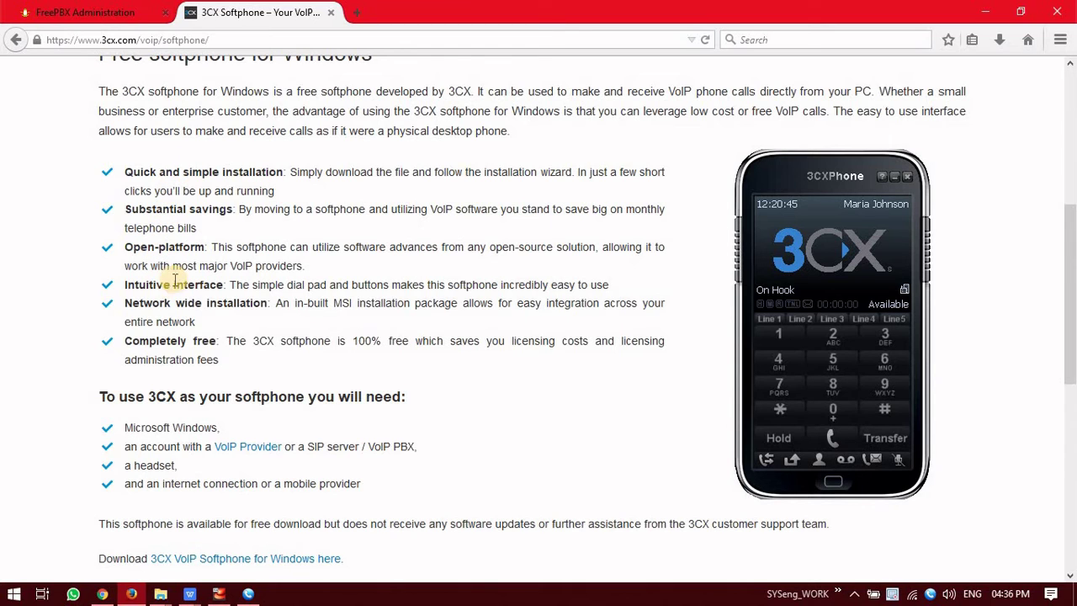
{"action": "scroll", "coordinate": [312, 185], "scroll_direction": "up", "scroll_amount": 2}
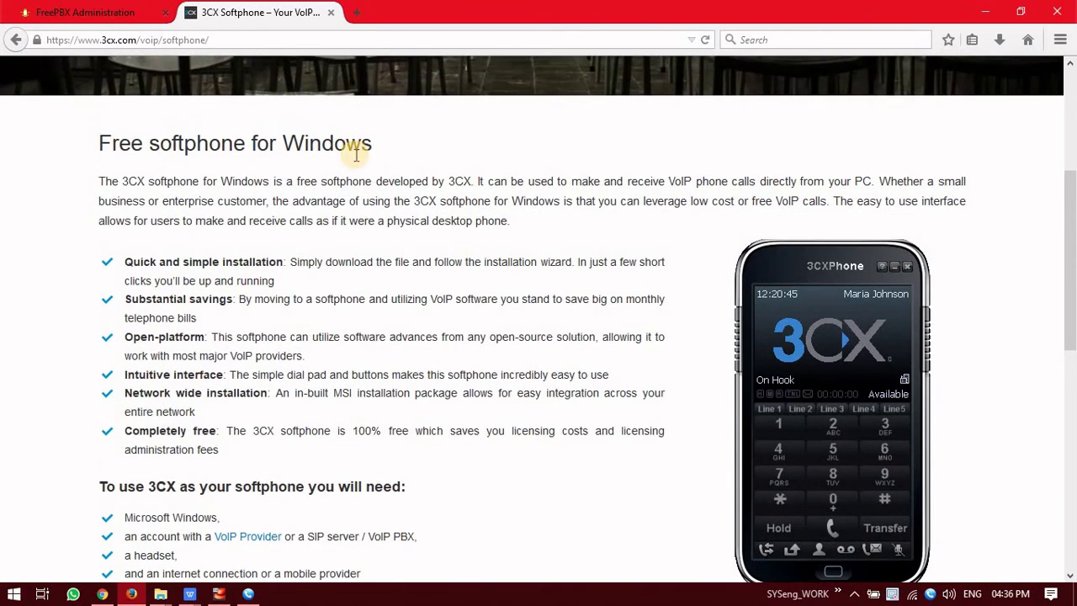
{"action": "scroll", "coordinate": [353, 173], "scroll_direction": "down", "scroll_amount": 5}
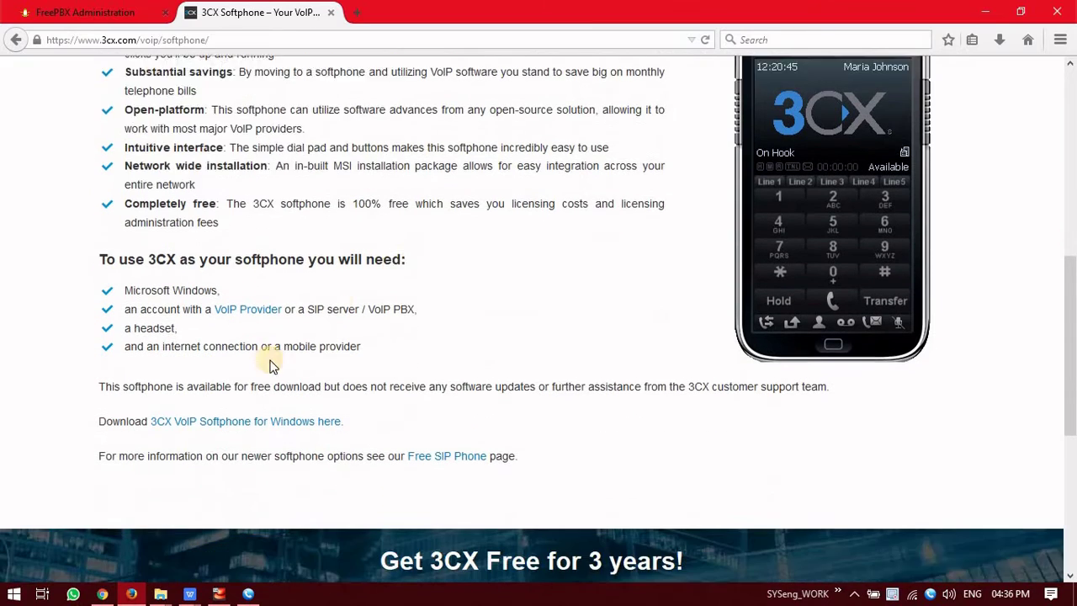
{"action": "scroll", "coordinate": [271, 365], "scroll_direction": "down", "scroll_amount": 3}
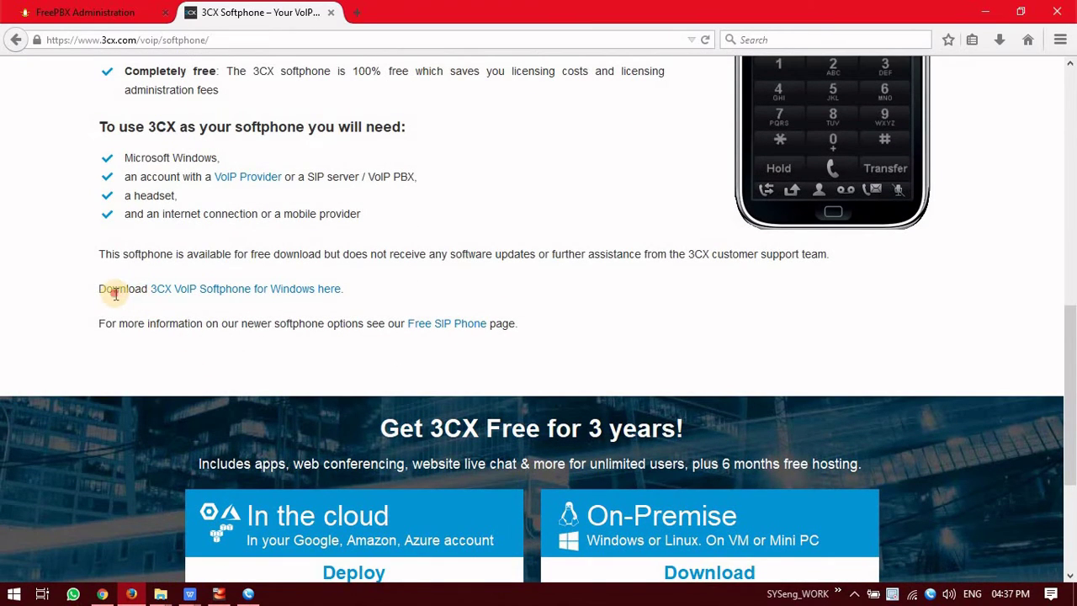
Download the 3CX VoIP Softphone for Windows and save the 3CXPhone6.msi installer.
{"action": "left_click_drag", "start_coordinate": [115, 292], "coordinate": [347, 287]}
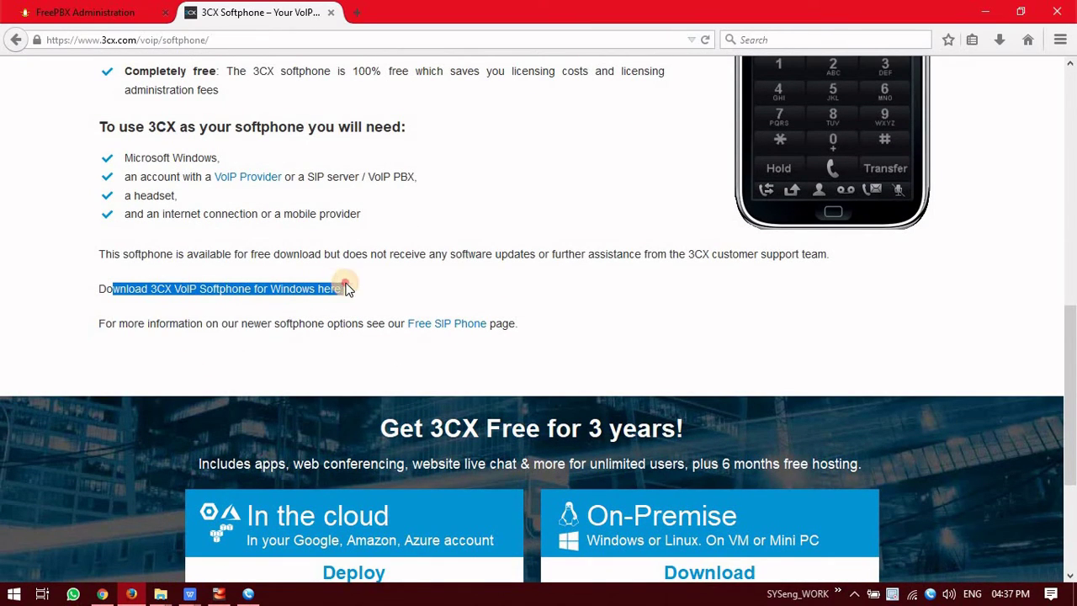
{"action": "left_click", "coordinate": [267, 296]}
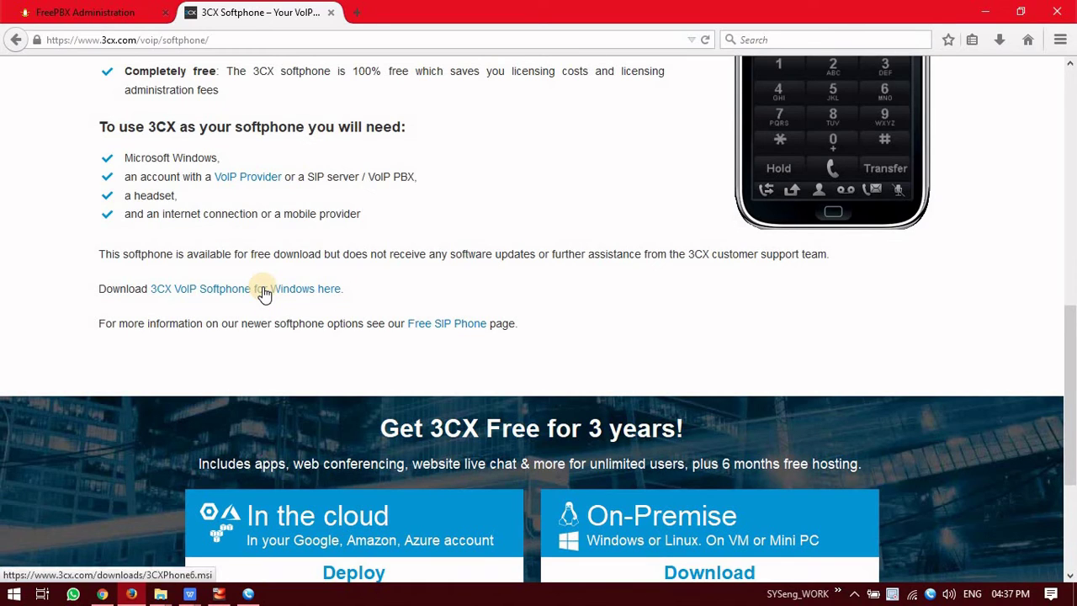
{"action": "left_click", "coordinate": [263, 291]}
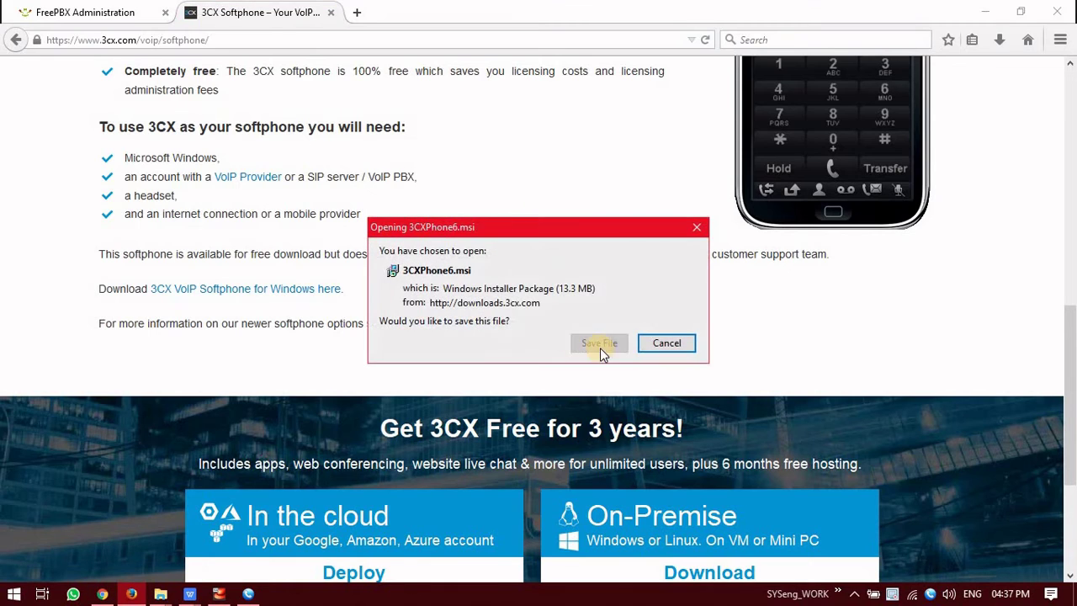
{"action": "left_click", "coordinate": [612, 350]}
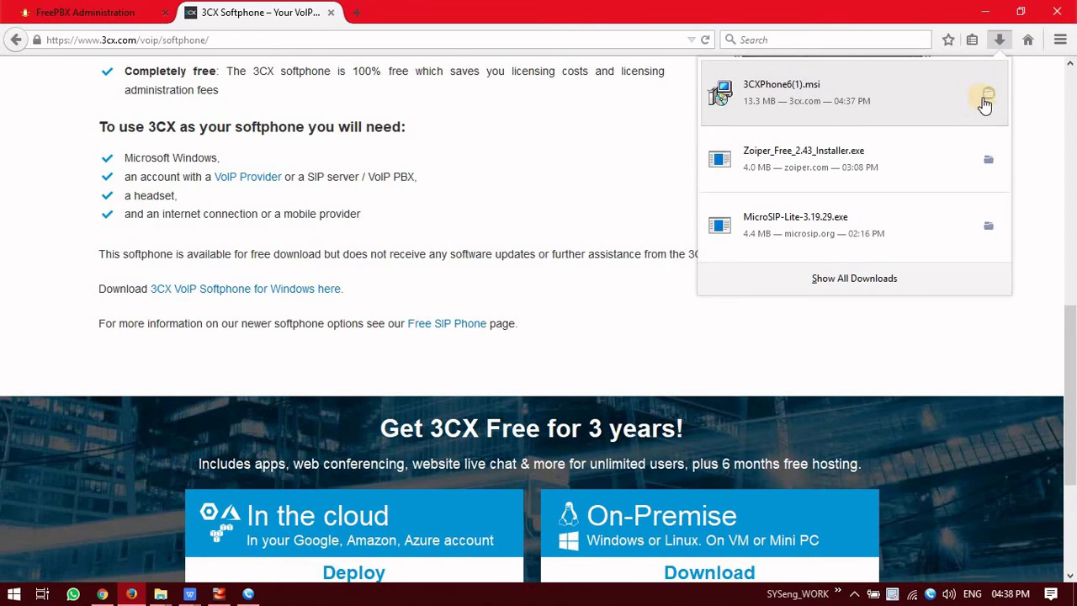
Run the downloaded 3CXPhone installer, accept the license agreement, complete the setup and launch 3CXPhone.
{"action": "left_click", "coordinate": [763, 83]}
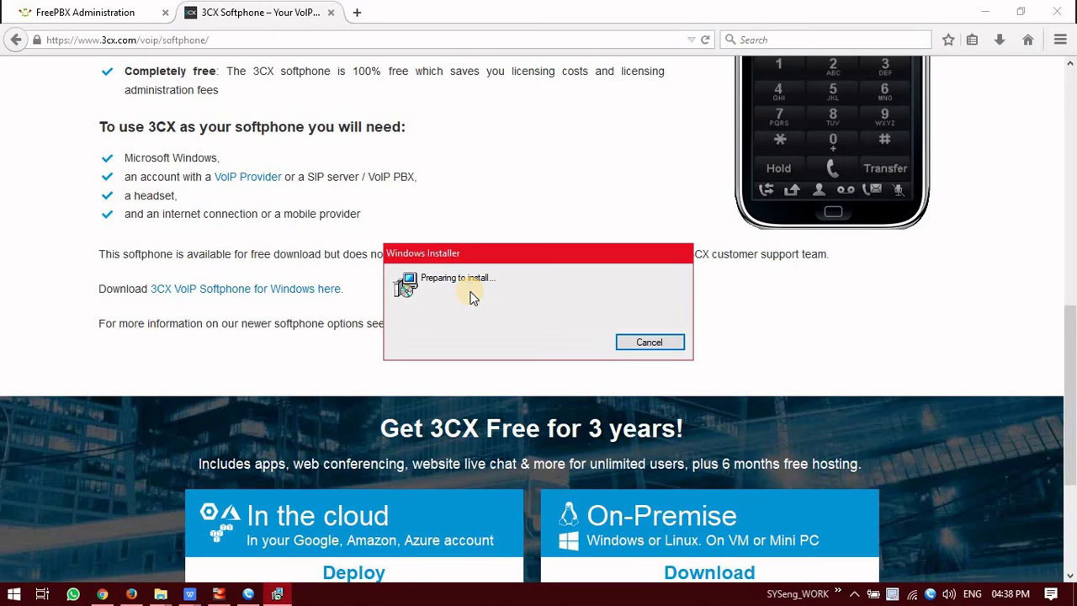
{"action": "left_click", "coordinate": [619, 436]}
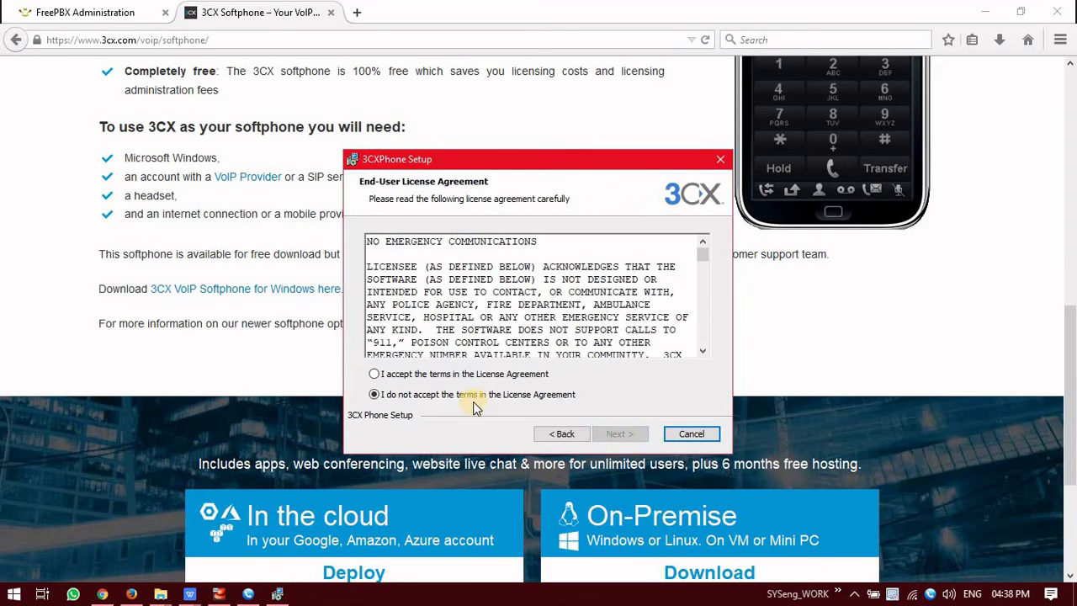
{"action": "left_click", "coordinate": [430, 373]}
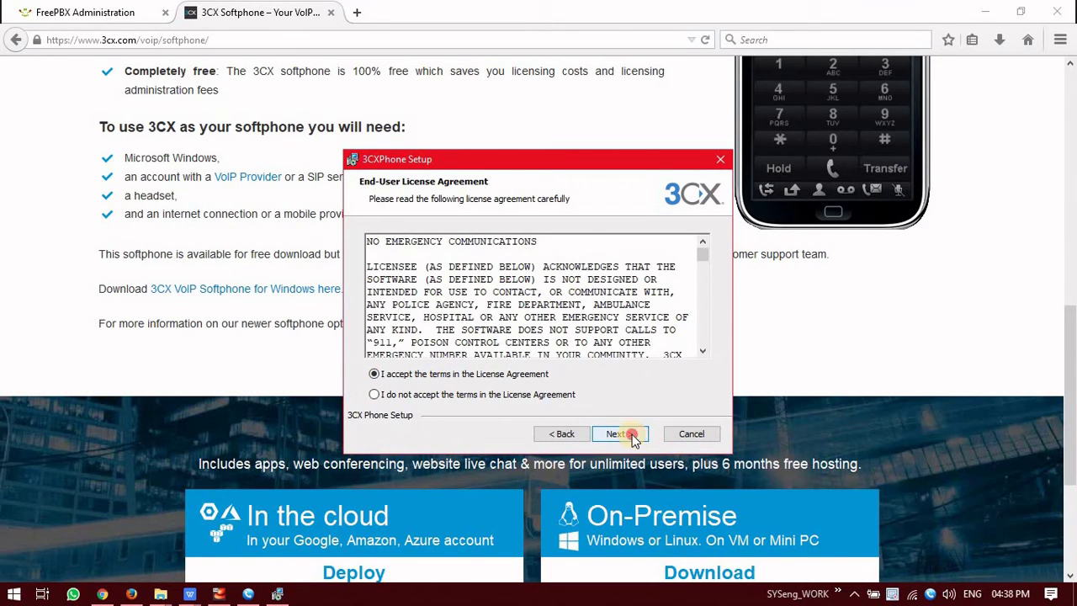
{"action": "left_click", "coordinate": [637, 437]}
{"action": "left_click", "coordinate": [633, 436]}
{"action": "left_click", "coordinate": [629, 434]}
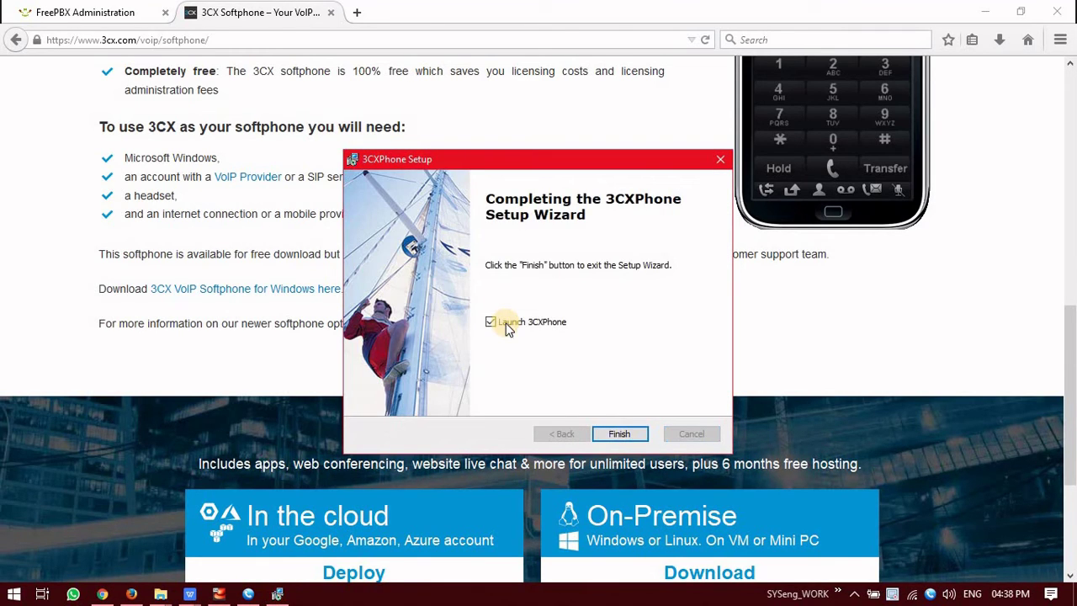
{"action": "left_click", "coordinate": [613, 438]}
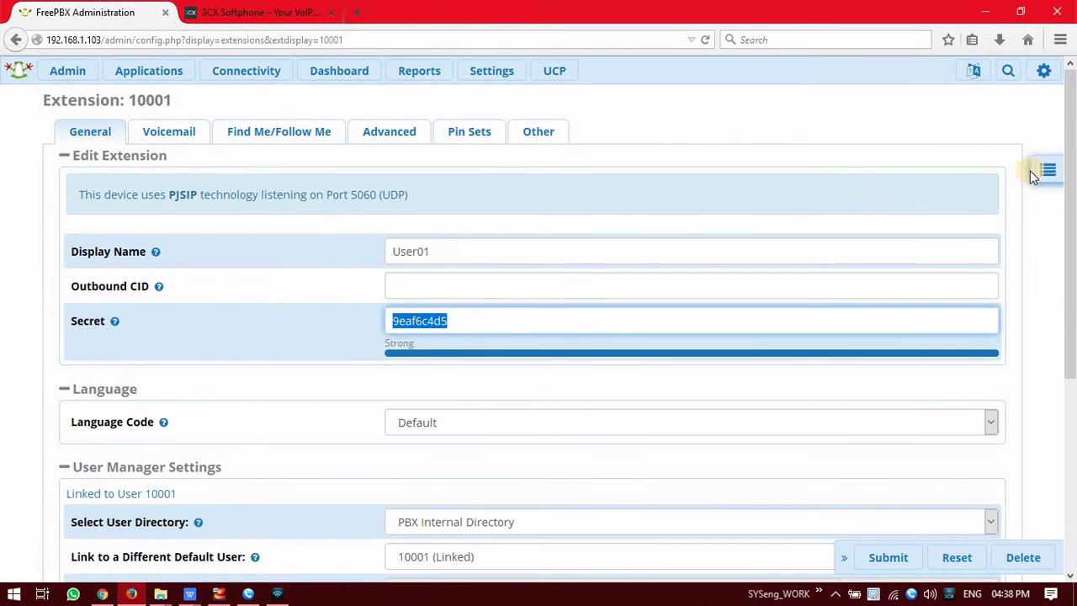
Open extension 10002 in FreePBX and copy its extension number.
{"action": "left_click", "coordinate": [1045, 175]}
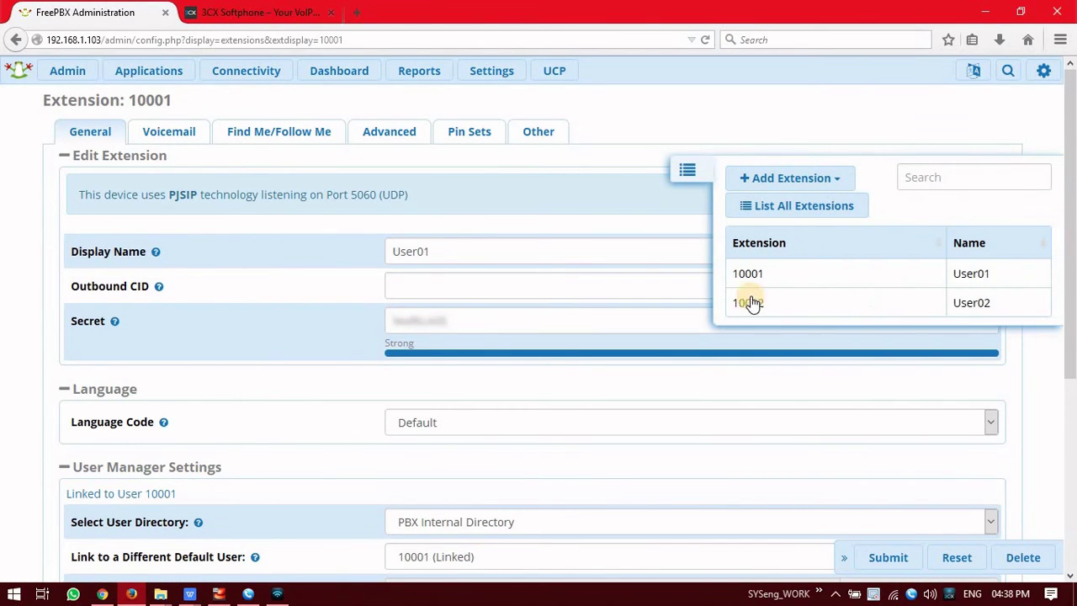
{"action": "left_click", "coordinate": [742, 313]}
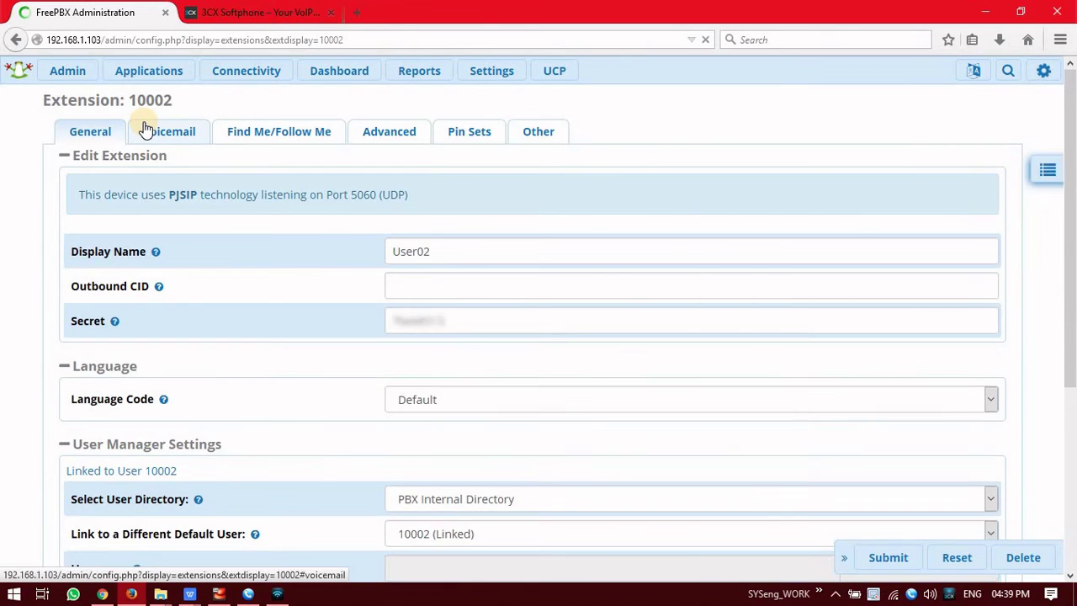
{"action": "double_click", "coordinate": [157, 101]}
{"action": "key", "text": "ctrl+c"}
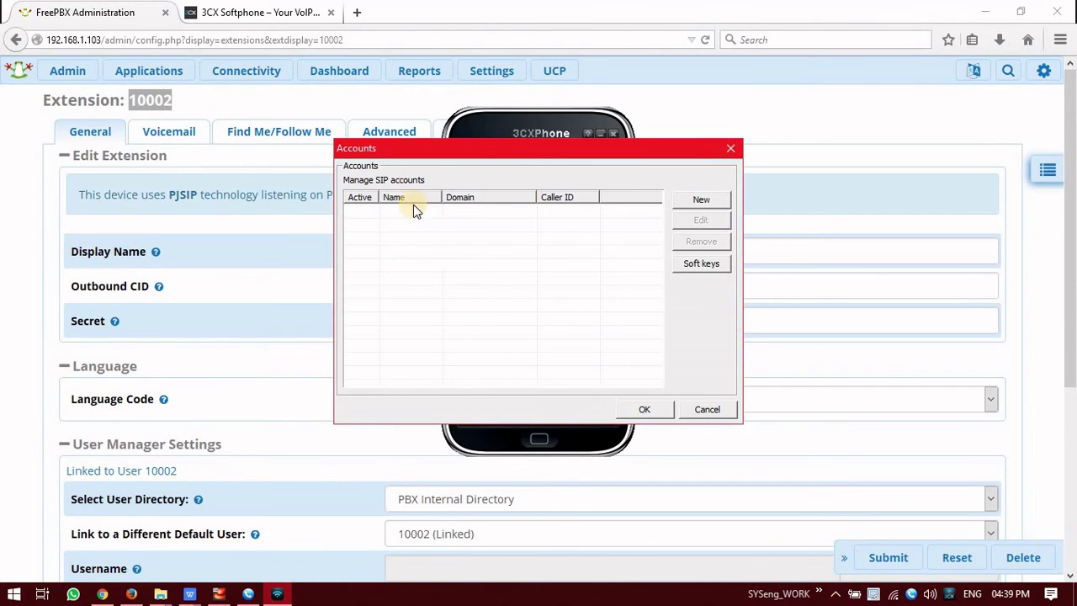
Create a new SIP account in 3CXPhone with 10002 as its account name and caller ID.
{"action": "left_click", "coordinate": [697, 202]}
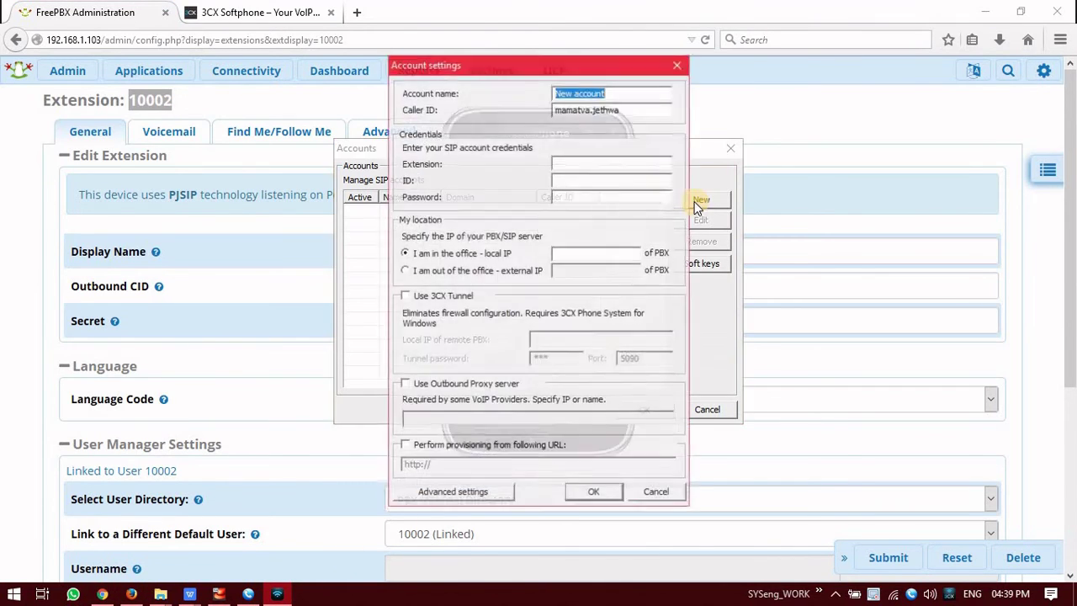
{"action": "double_click", "coordinate": [591, 91]}
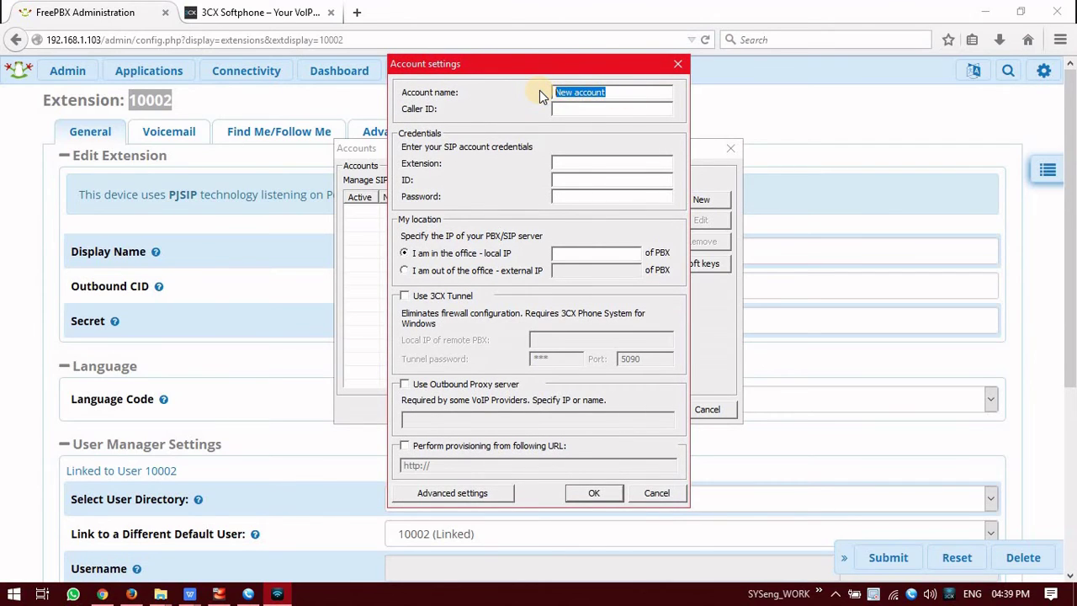
{"action": "type", "text": "10002"}
{"action": "left_click", "coordinate": [570, 111]}
Set the new account's Extension and ID credentials to 10002.
{"action": "left_click", "coordinate": [568, 161]}
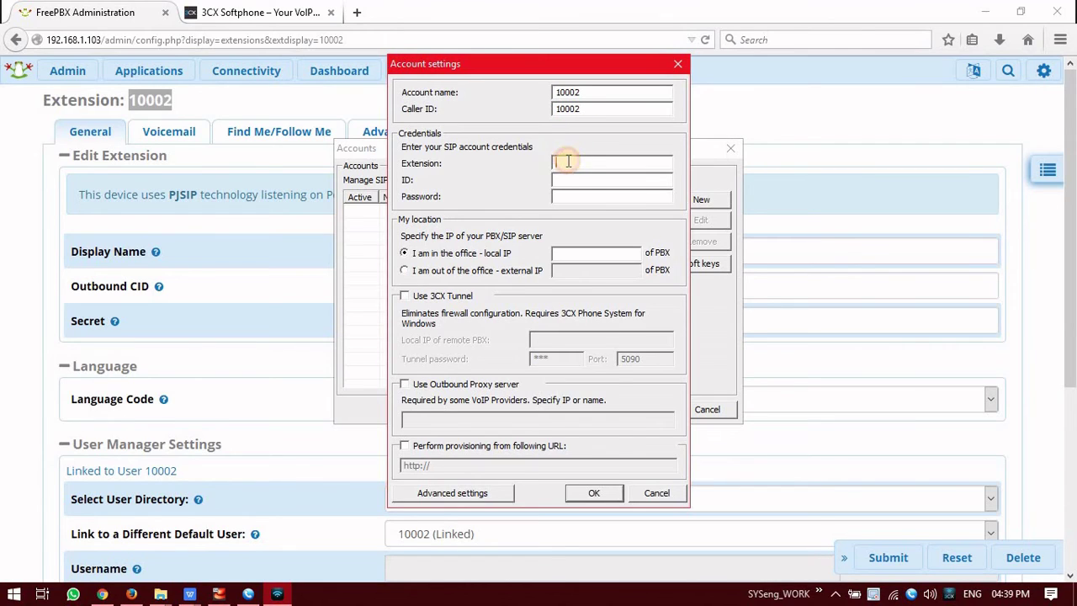
{"action": "type", "text": "10002"}
{"action": "left_click", "coordinate": [567, 181]}
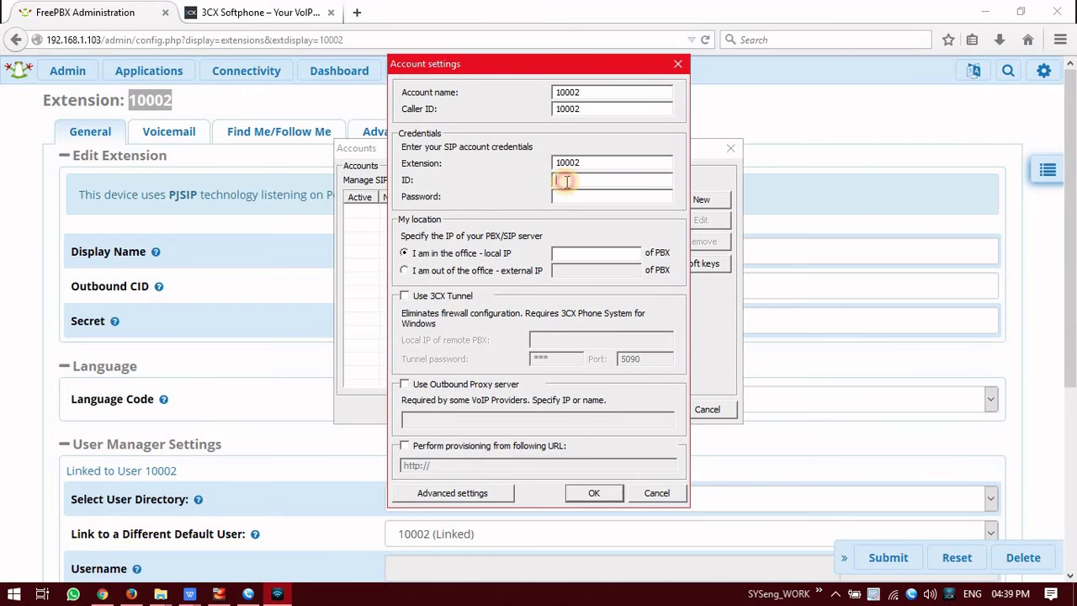
{"action": "key", "text": "ctrl+v"}
Copy extension 10002's secret from FreePBX and paste it as the password of the new 3CXPhone account.
{"action": "left_click", "coordinate": [273, 328]}
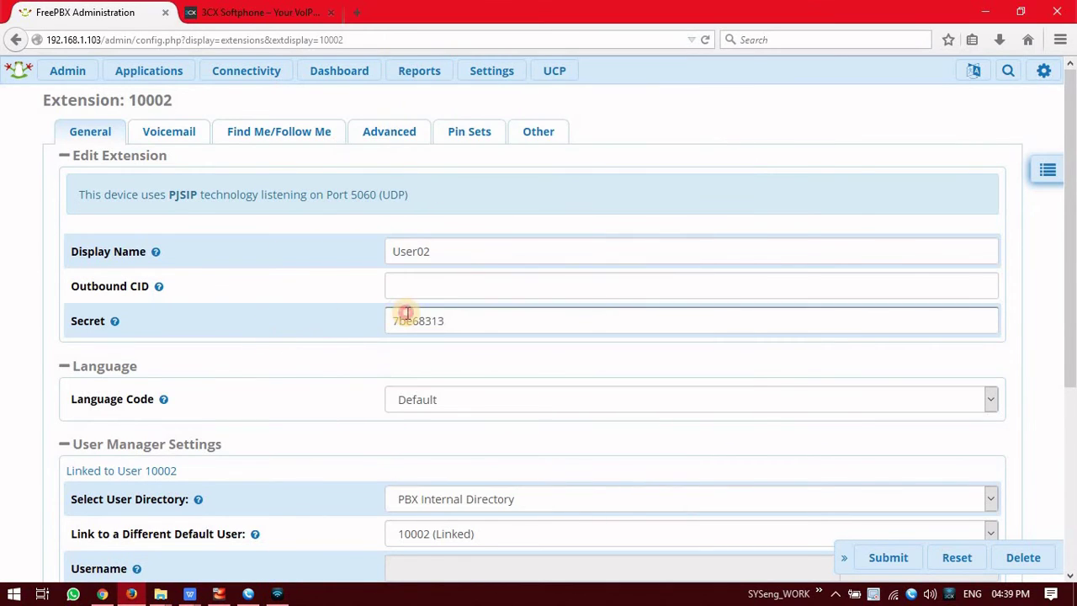
{"action": "double_click", "coordinate": [407, 314]}
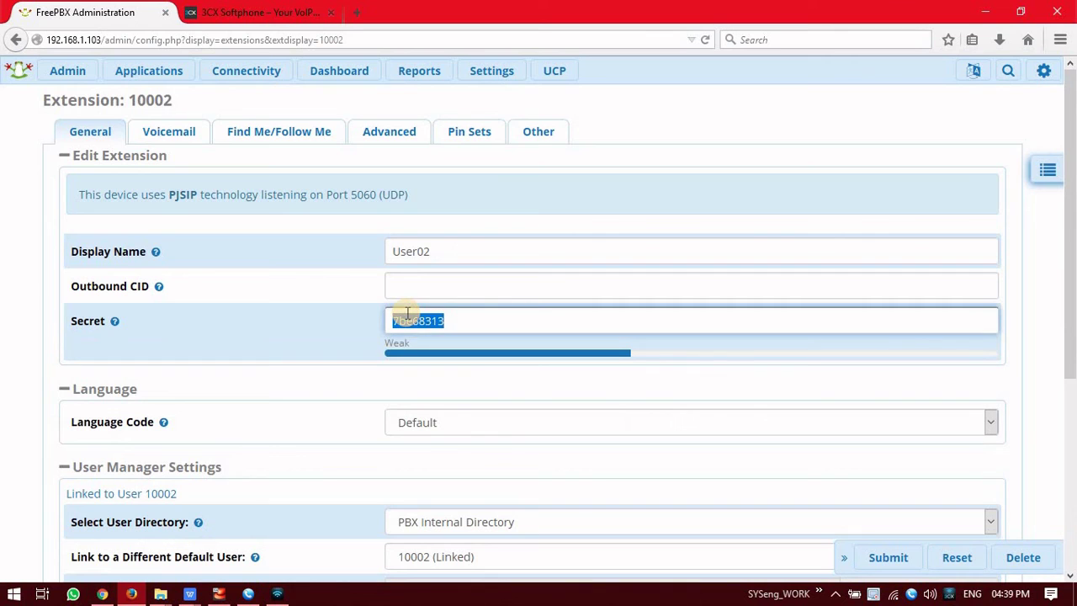
{"action": "left_click", "coordinate": [277, 594]}
{"action": "left_click", "coordinate": [621, 197]}
{"action": "key", "text": "ctrl+v"}
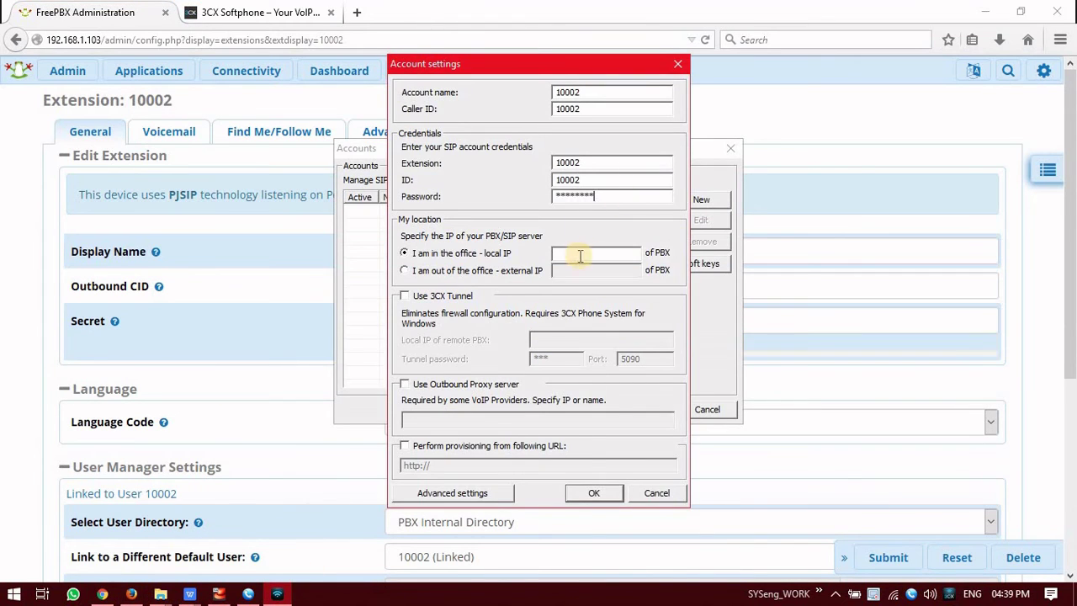
Set the account's local PBX IP to 192.168.1.103, then save the account and the accounts list.
{"action": "left_click", "coordinate": [614, 255]}
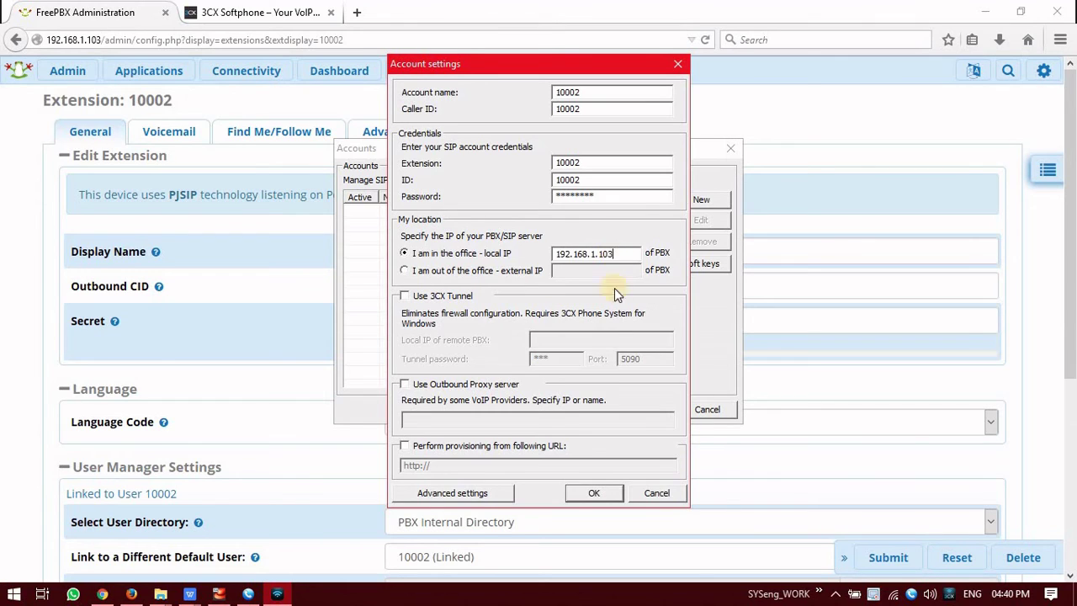
{"action": "left_click", "coordinate": [577, 493]}
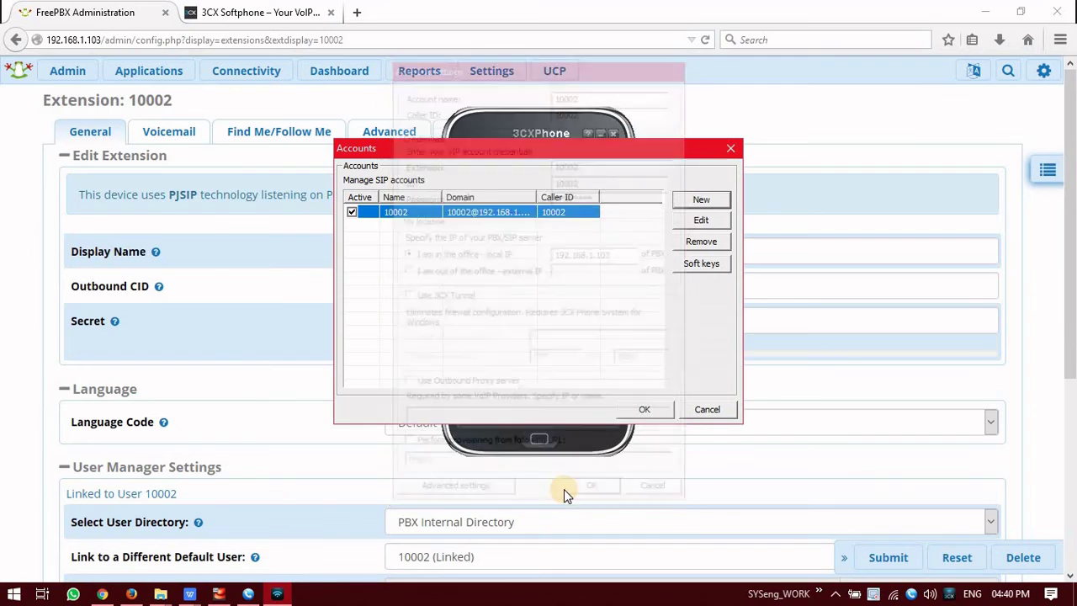
{"action": "left_click", "coordinate": [645, 412]}
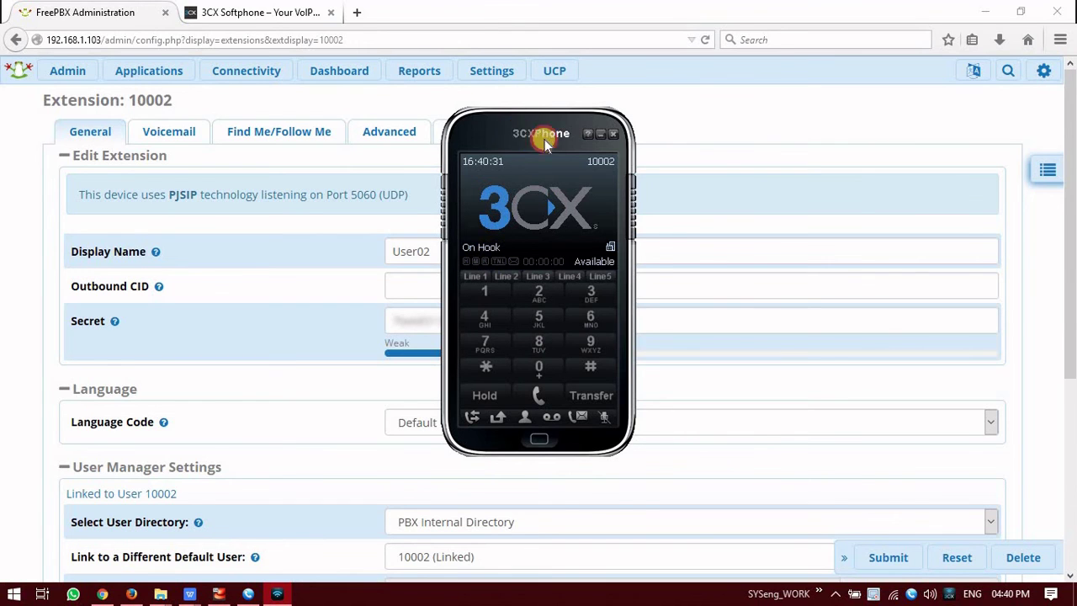
Bring up MicroSIP and arrange the 3CXPhone and MicroSIP windows side by side without overlap.
{"action": "left_click_drag", "start_coordinate": [545, 138], "coordinate": [890, 154]}
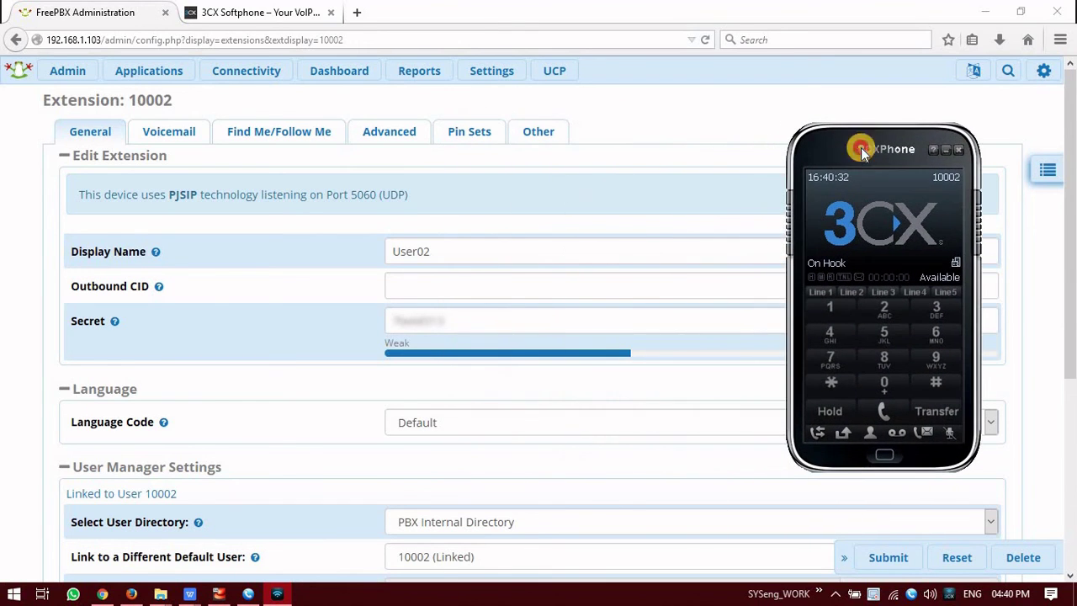
{"action": "left_click", "coordinate": [248, 596]}
{"action": "left_click_drag", "start_coordinate": [512, 137], "coordinate": [155, 127]}
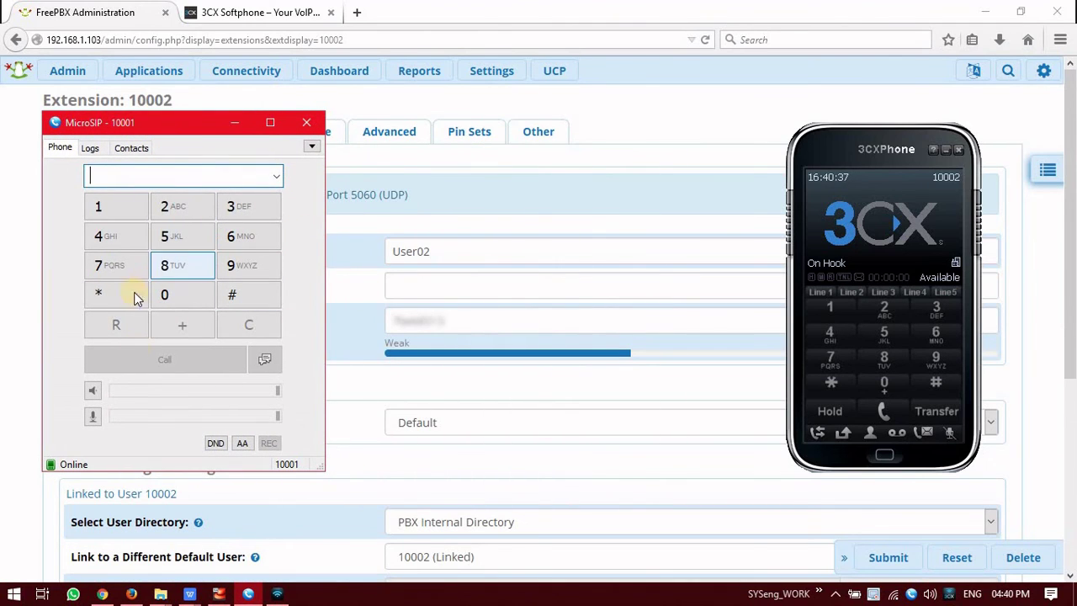
{"action": "left_click", "coordinate": [128, 127]}
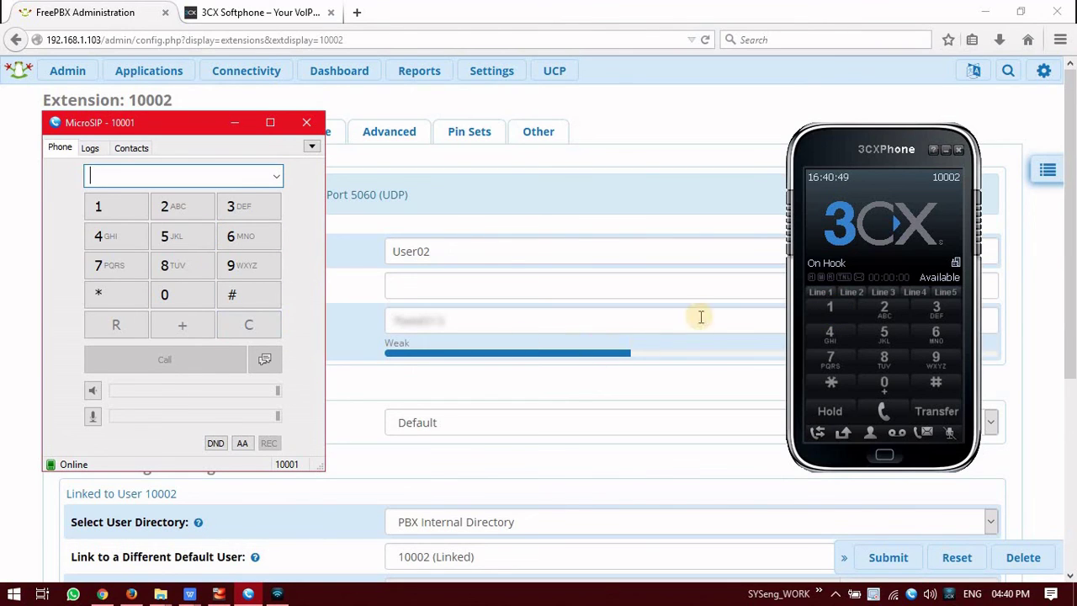
Call extension 10001 from 3CXPhone and decline the incoming call in MicroSIP.
{"action": "left_click", "coordinate": [829, 308]}
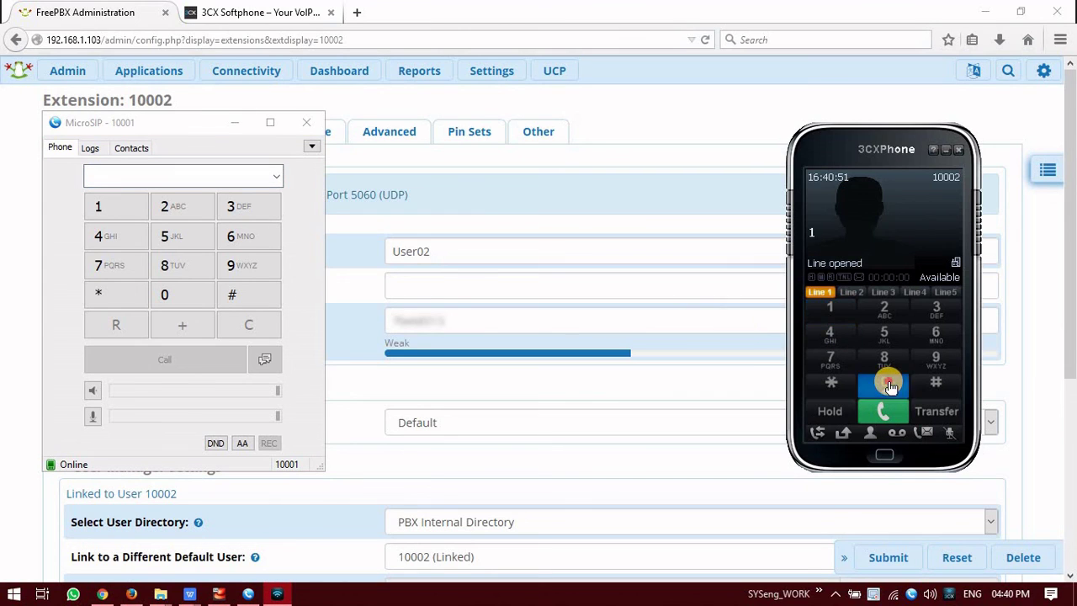
{"action": "left_click", "coordinate": [890, 386]}
{"action": "left_click", "coordinate": [890, 386]}
{"action": "left_click", "coordinate": [889, 386]}
{"action": "left_click", "coordinate": [830, 308]}
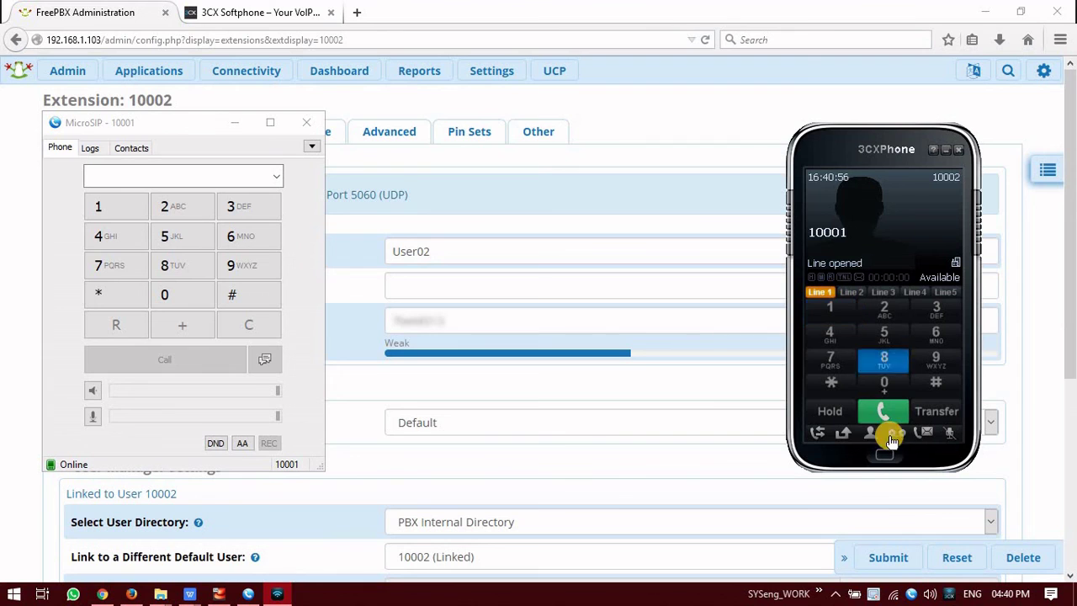
{"action": "left_click", "coordinate": [890, 414]}
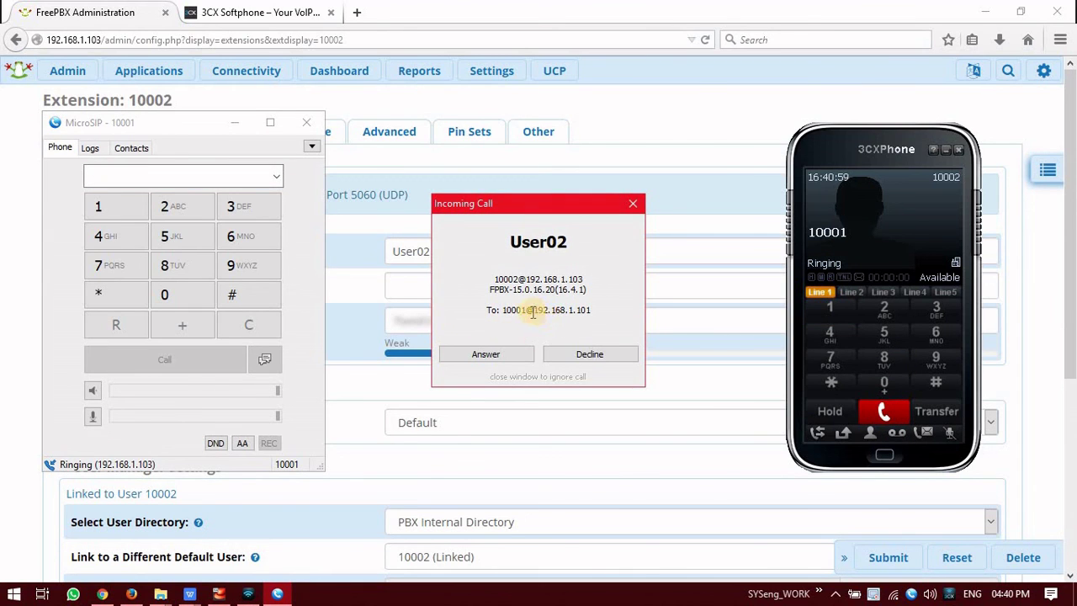
{"action": "left_click", "coordinate": [603, 356]}
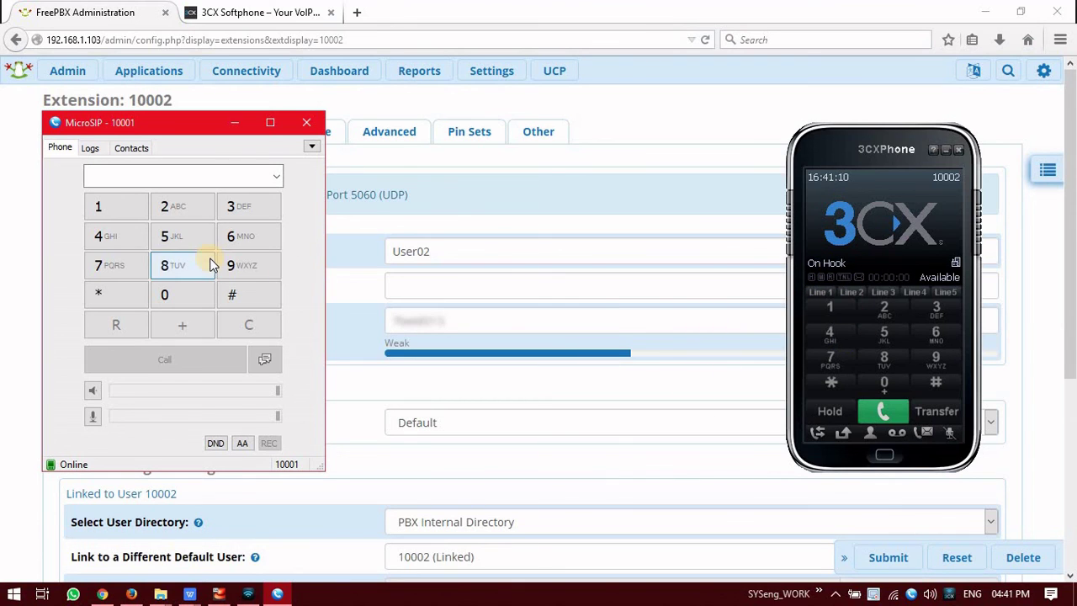
Call extension 10002 from MicroSIP and reject the incoming call in 3CXPhone.
{"action": "left_click", "coordinate": [127, 216]}
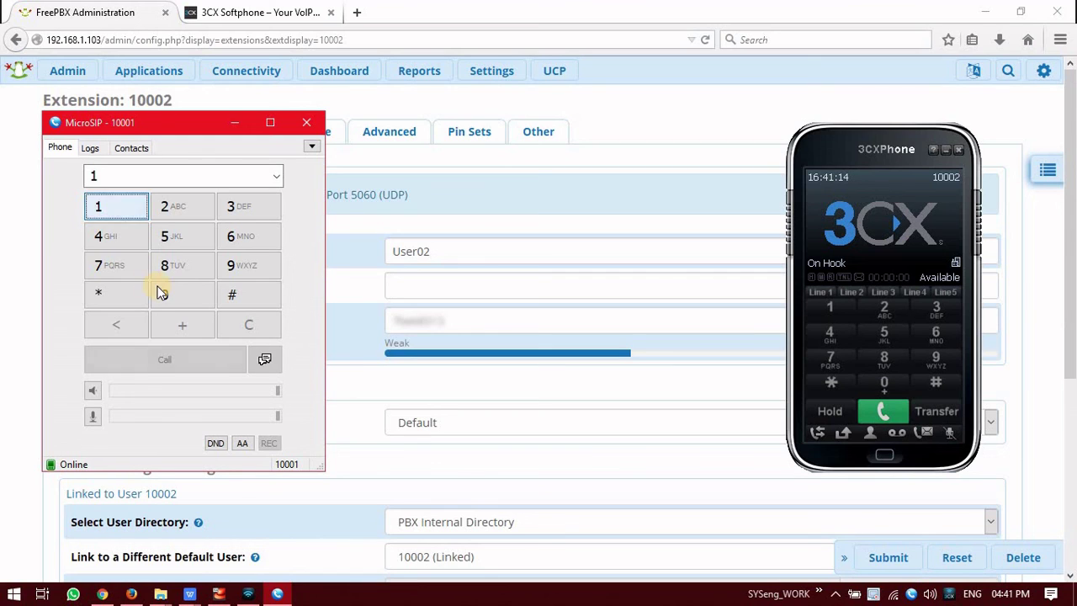
{"action": "left_click", "coordinate": [163, 293]}
{"action": "left_click", "coordinate": [163, 293]}
{"action": "left_click", "coordinate": [162, 293]}
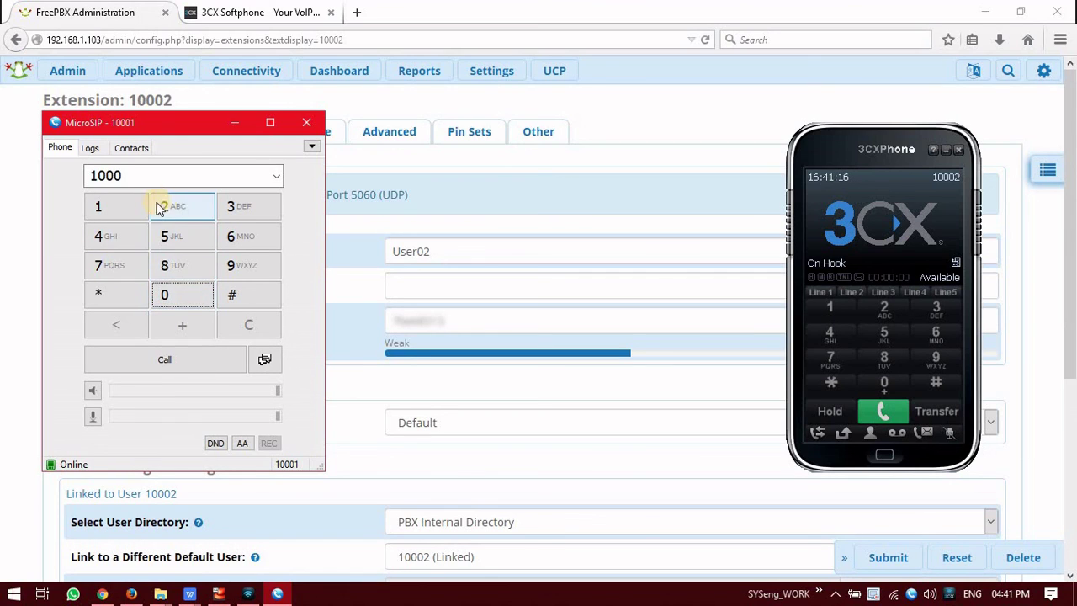
{"action": "left_click", "coordinate": [172, 217]}
{"action": "left_click", "coordinate": [164, 360]}
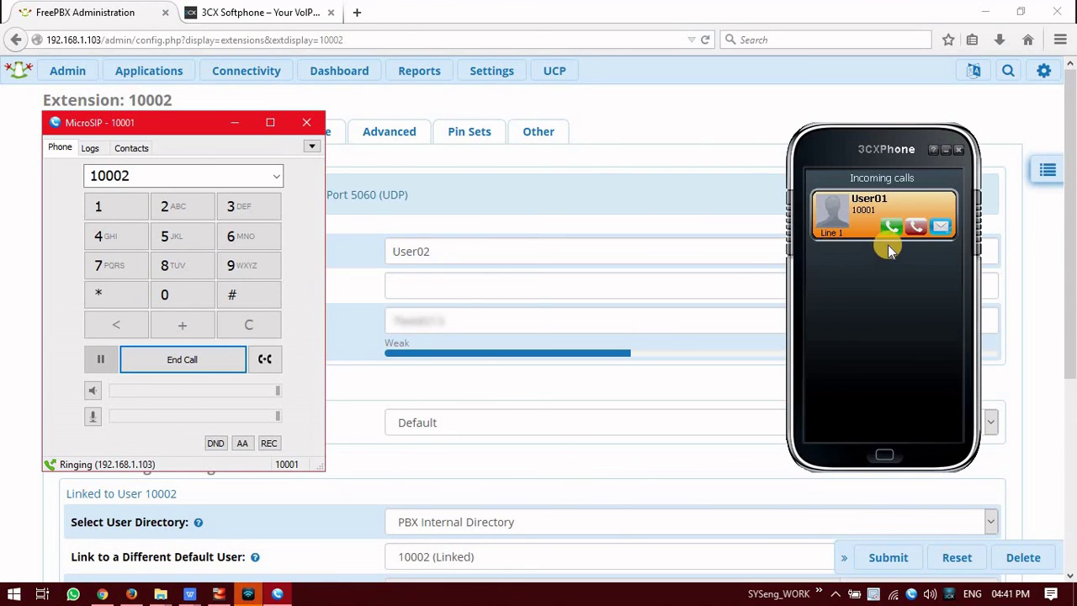
{"action": "left_click", "coordinate": [910, 229]}
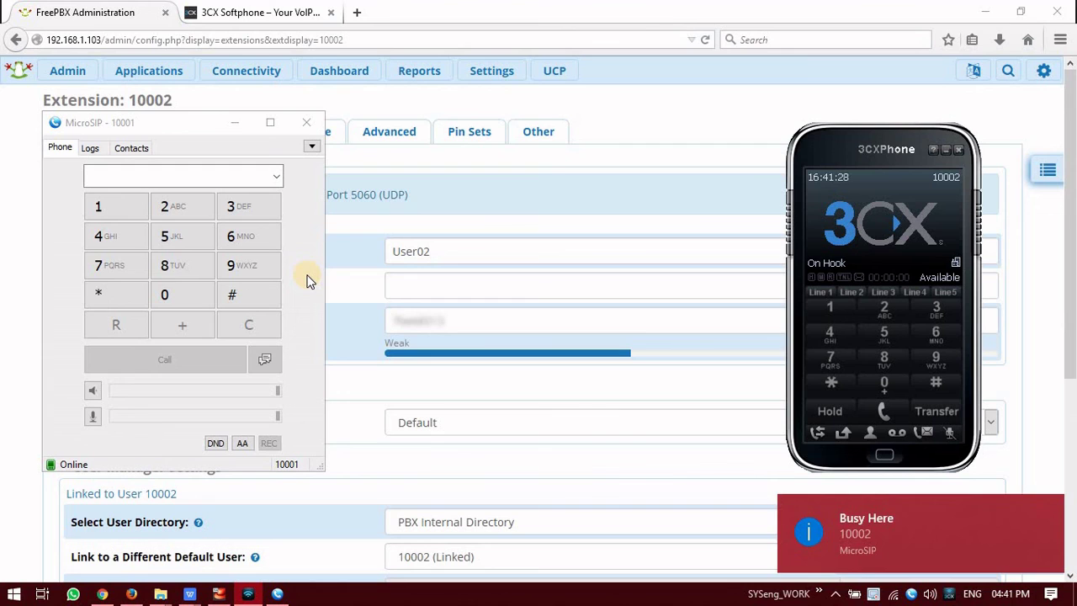
{"action": "left_click", "coordinate": [498, 210]}
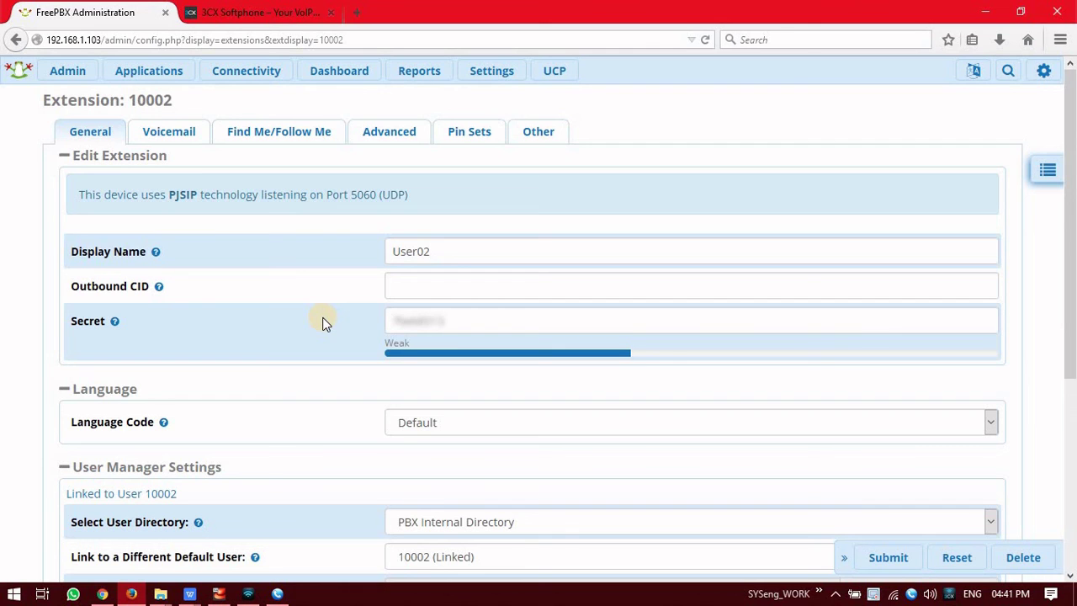
{"action": "scroll", "coordinate": [370, 294], "scroll_direction": "down", "scroll_amount": 5}
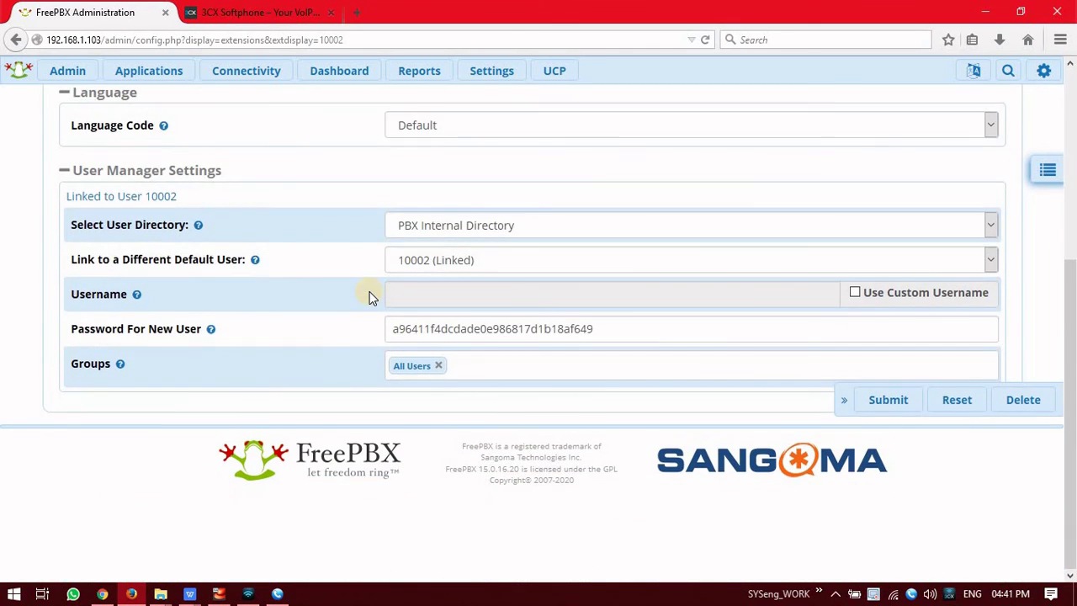
{"action": "scroll", "coordinate": [370, 295], "scroll_direction": "up", "scroll_amount": 4}
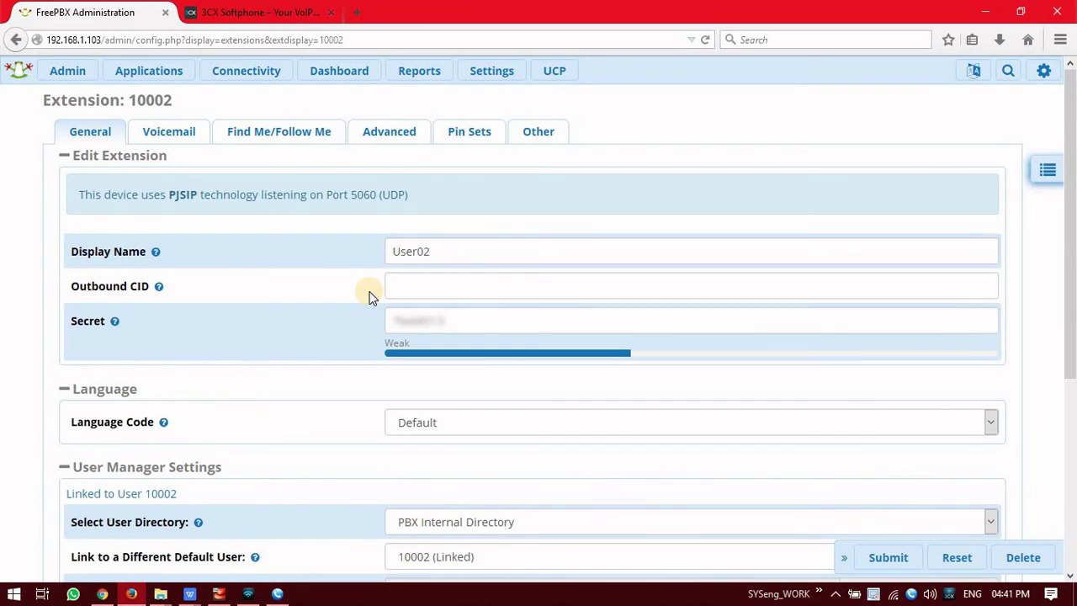